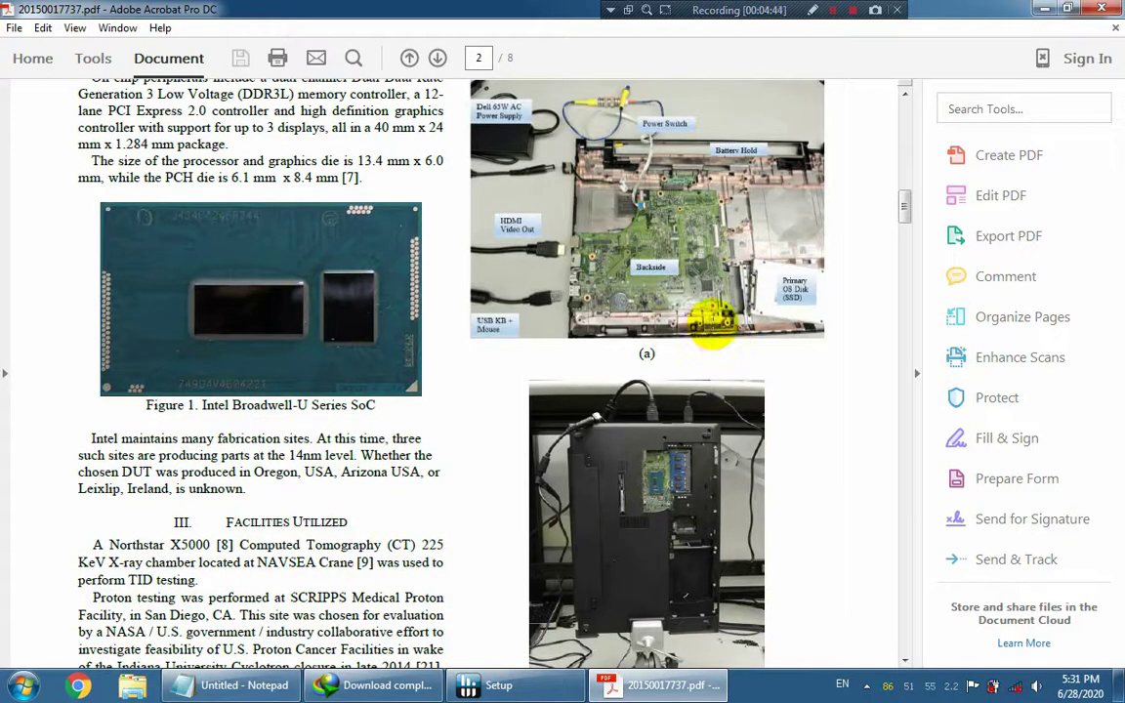
Set the PDF and Notepad windows aside and dismiss the download dialog to return to the HWiNFO64 setup wizard
scroll(701, 342, "down", 12)
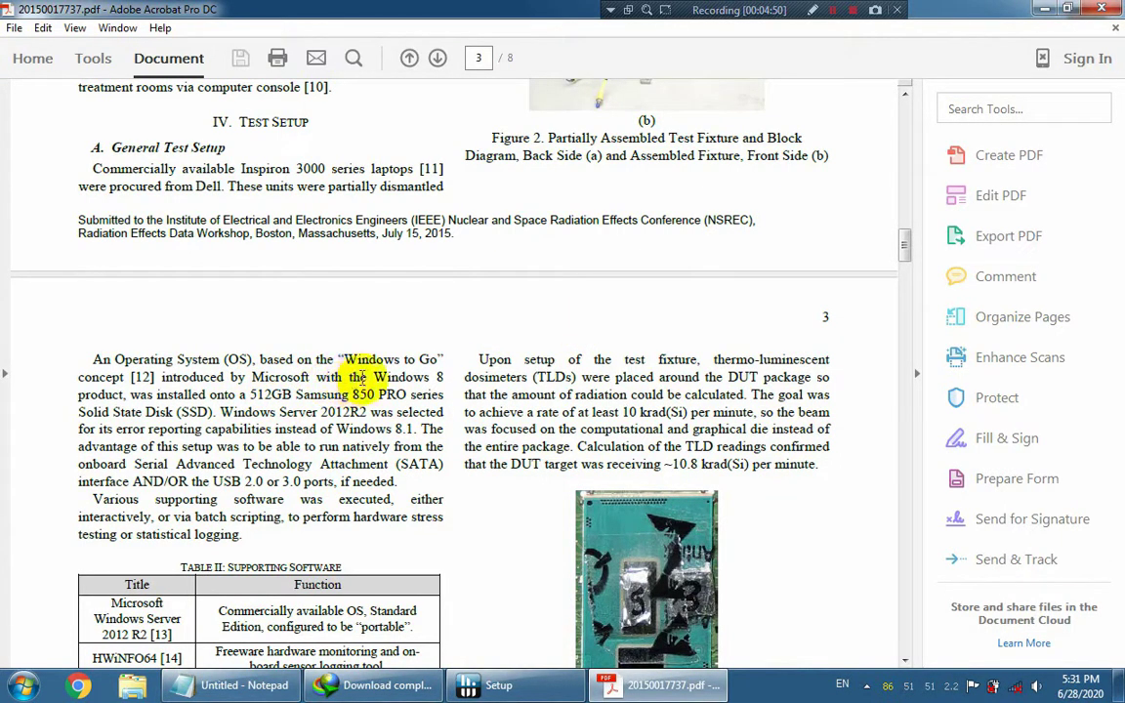
left_click(1045, 9)
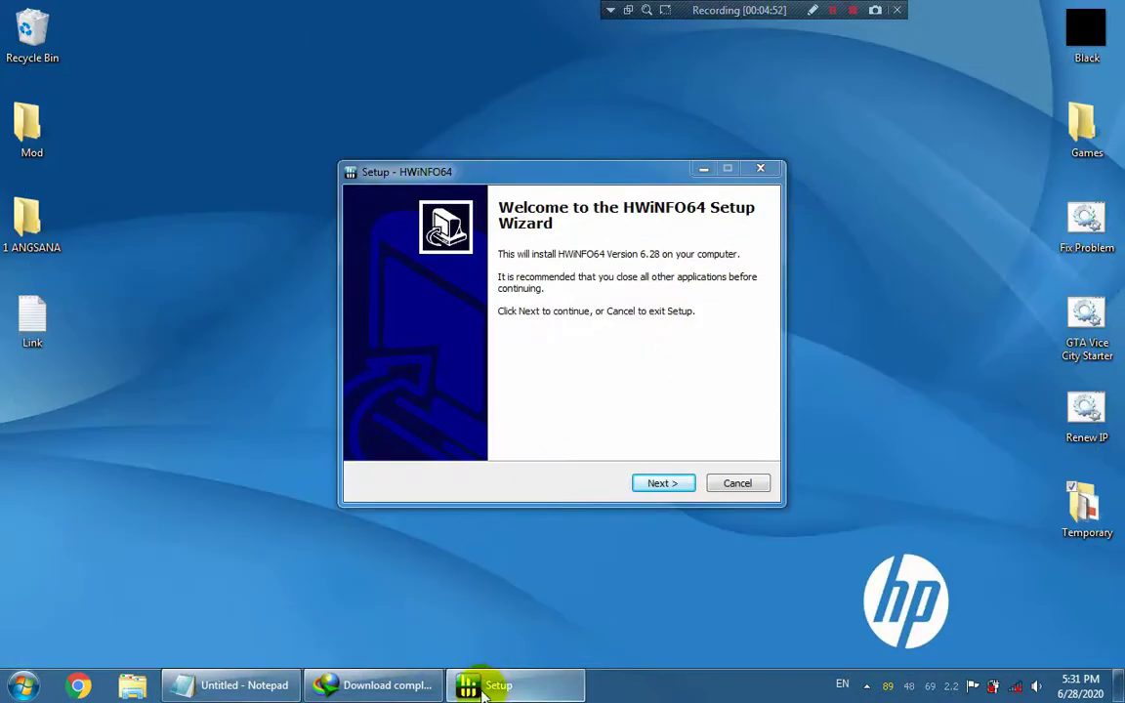
left_click(691, 396)
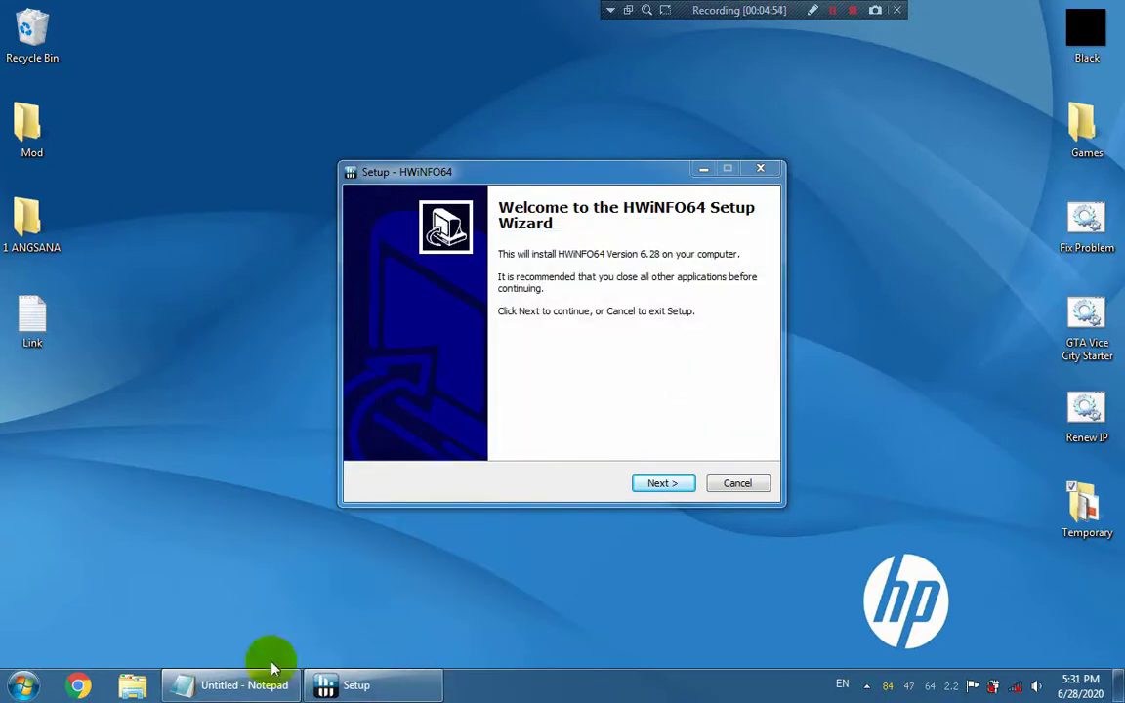
left_click(272, 668)
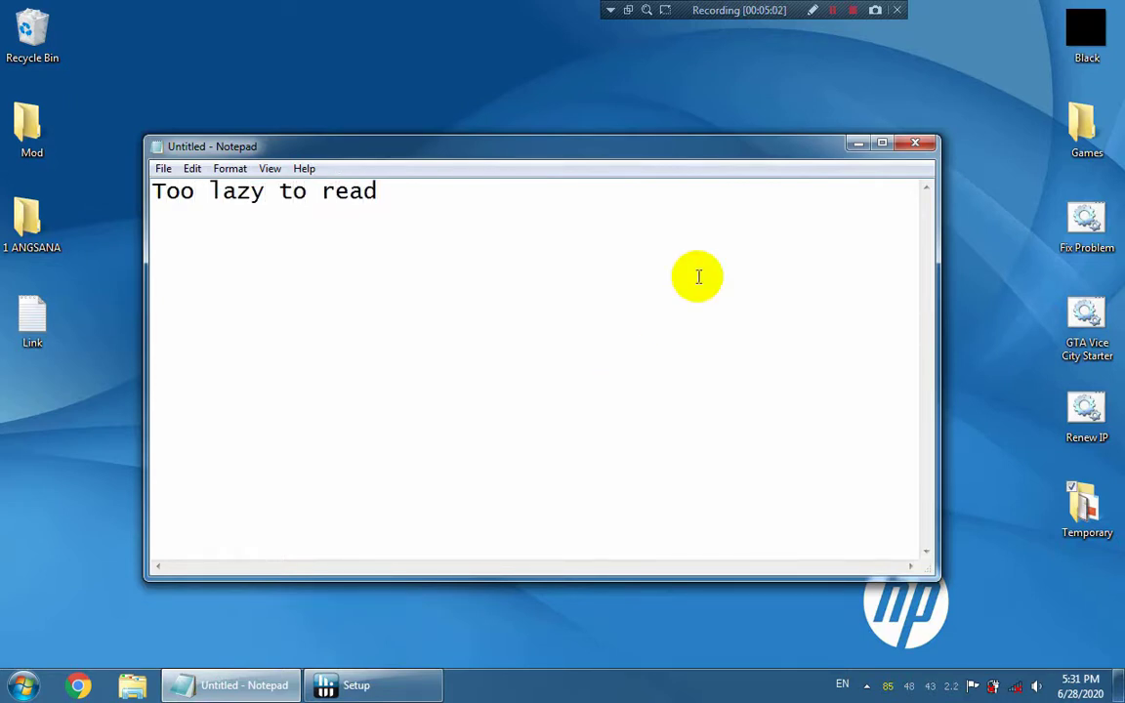
left_click(855, 145)
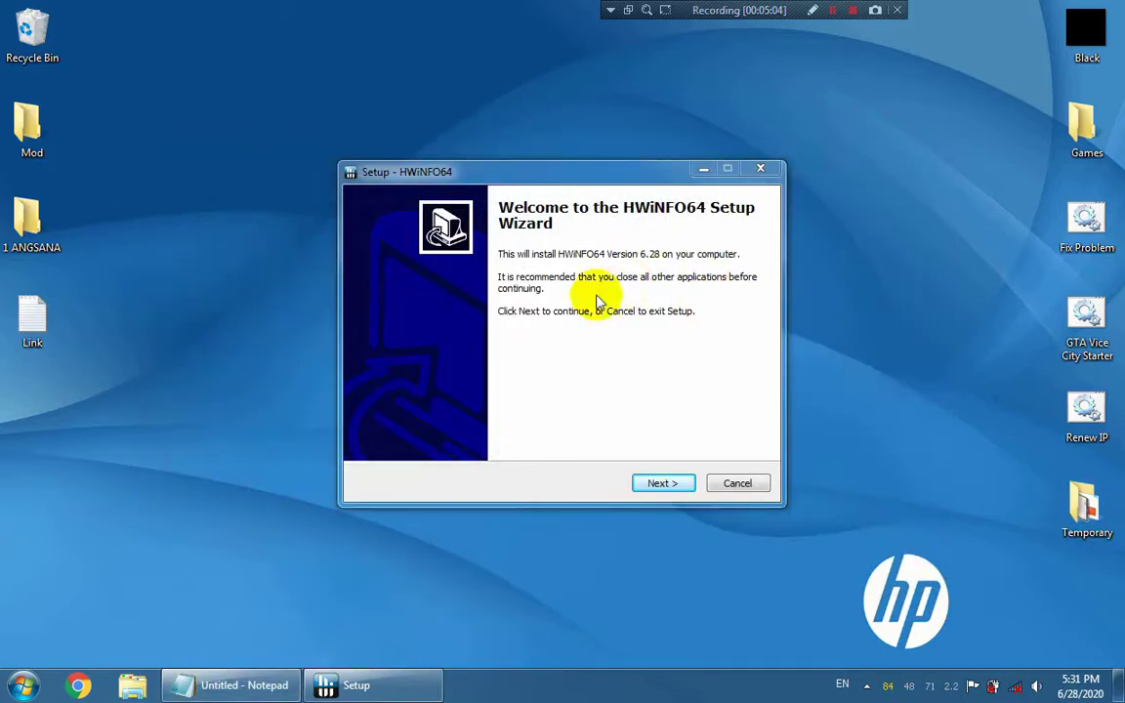
Install HWiNFO64 in C:\Program Files\HWiNFO64, accepting the license agreement and default options, and launch it on finishing
left_click(682, 490)
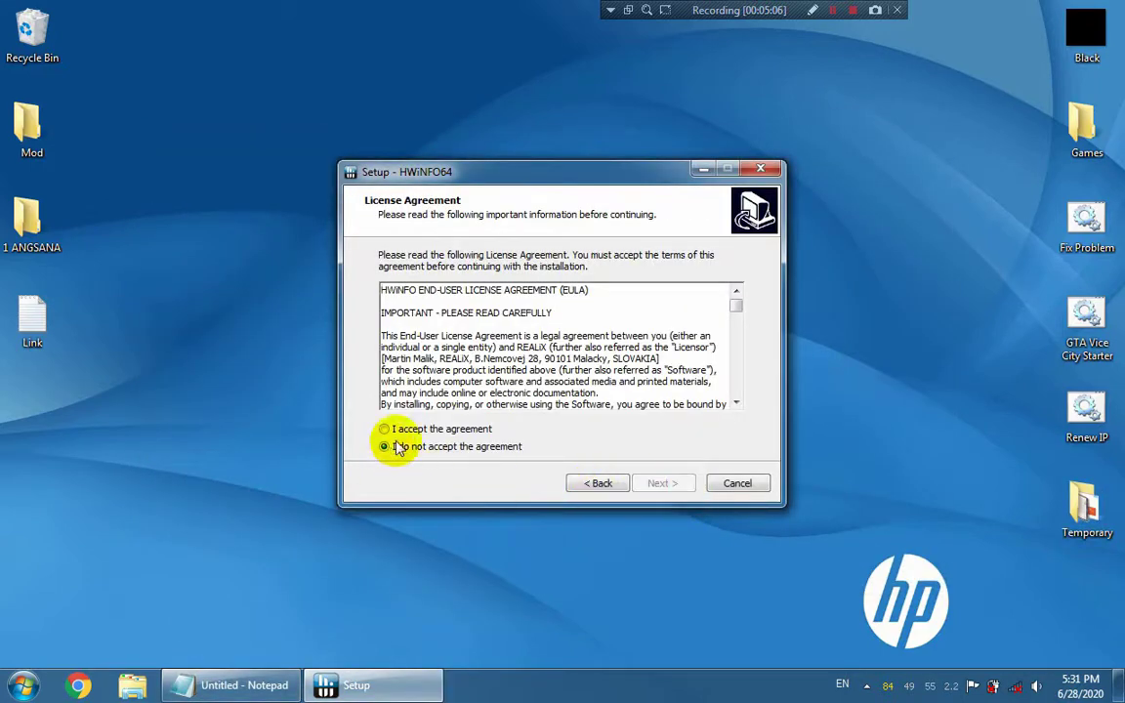
left_click(384, 429)
left_click(663, 483)
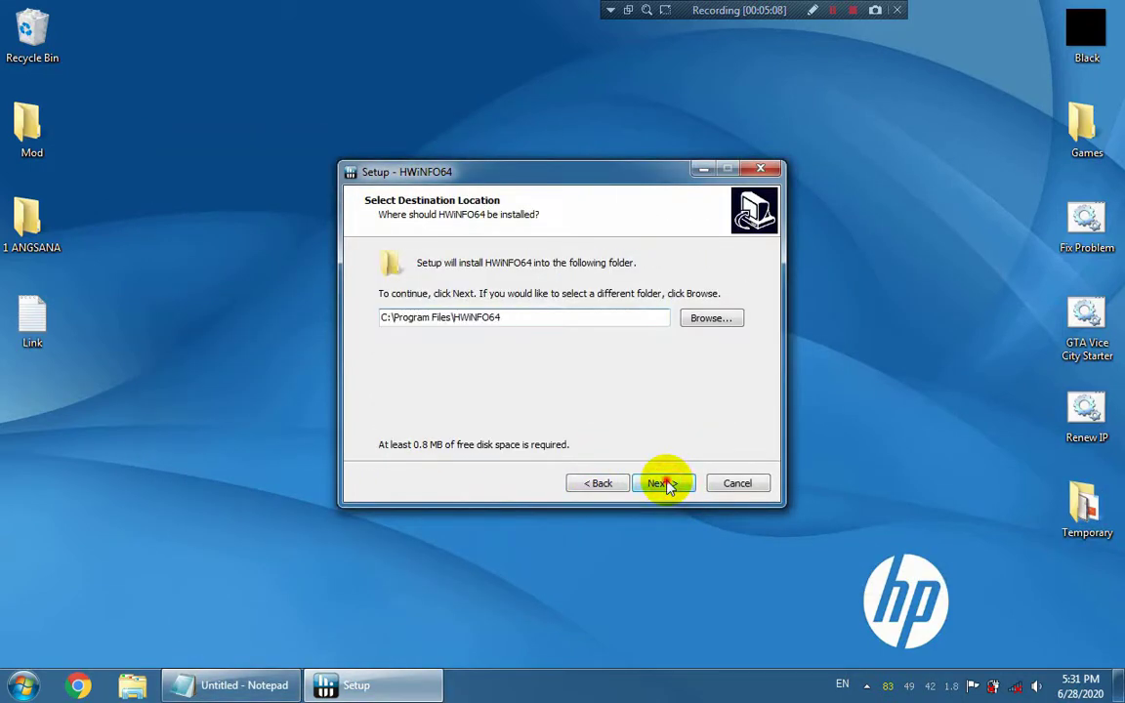
left_click(665, 483)
left_click(668, 483)
left_click(671, 484)
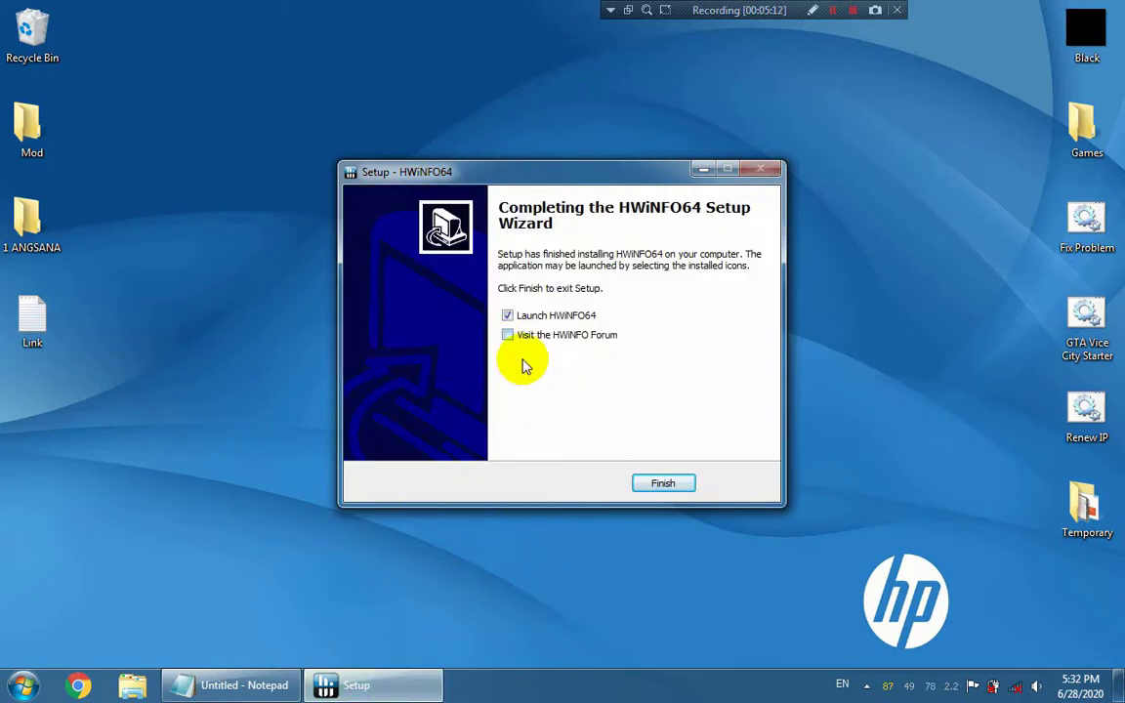
left_click(661, 483)
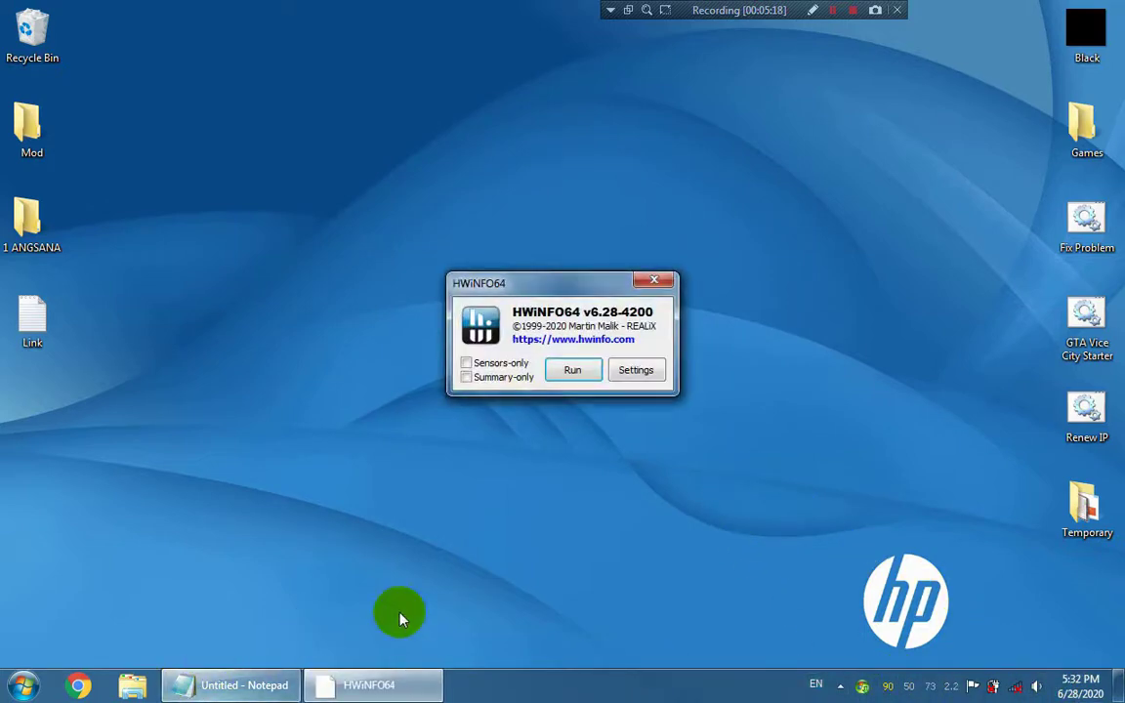
Run HWiNFO64 without the Sensors-only or Summary-only mode and close the CPU #0 clock window
left_click(560, 372)
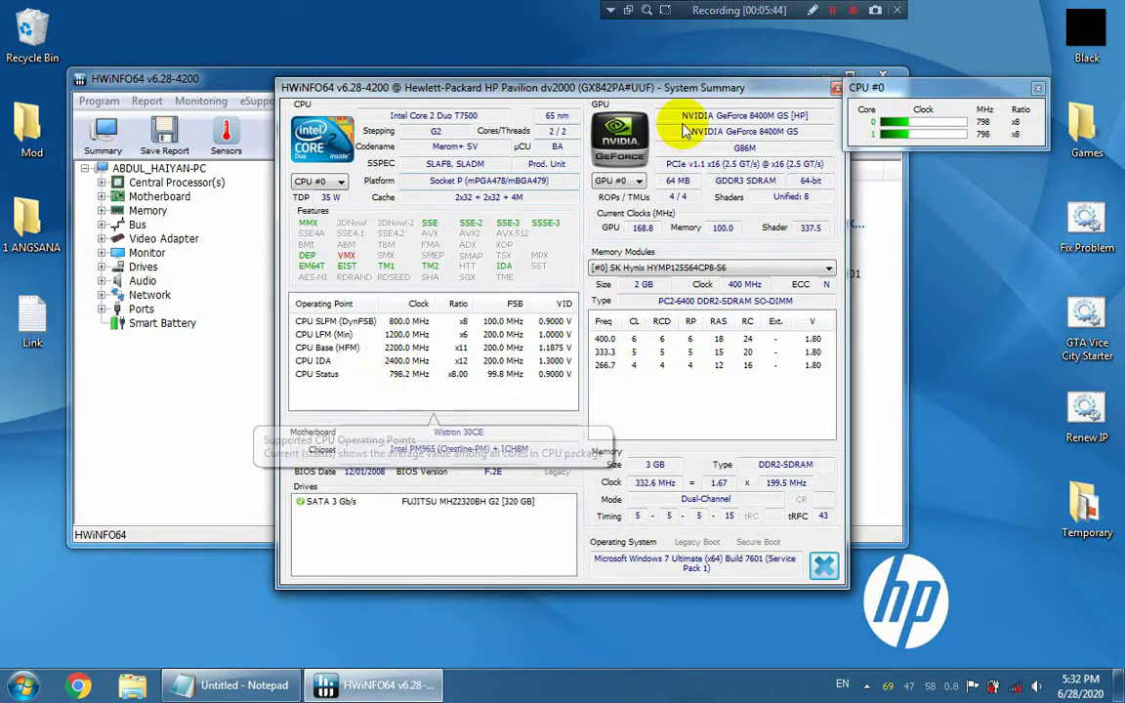
left_click(1039, 90)
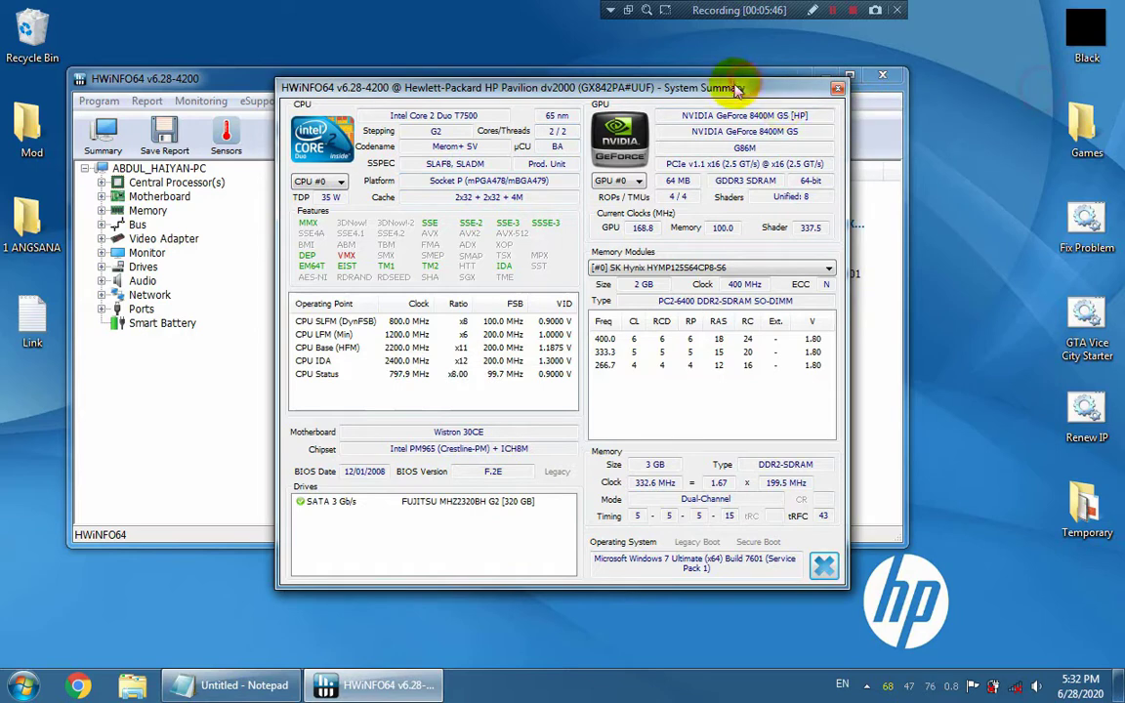
Examine the processor's name, codename, cache and operating points, and the installed drive in the System Summary
left_click_drag(492, 115, 398, 115)
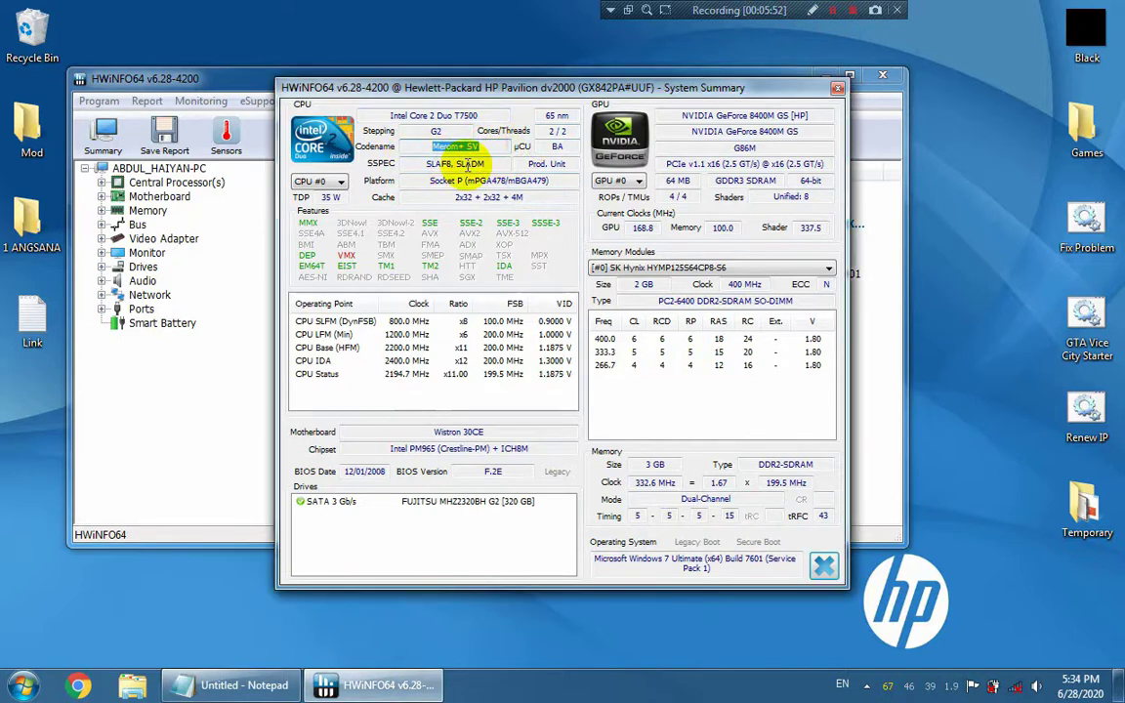
left_click(446, 196)
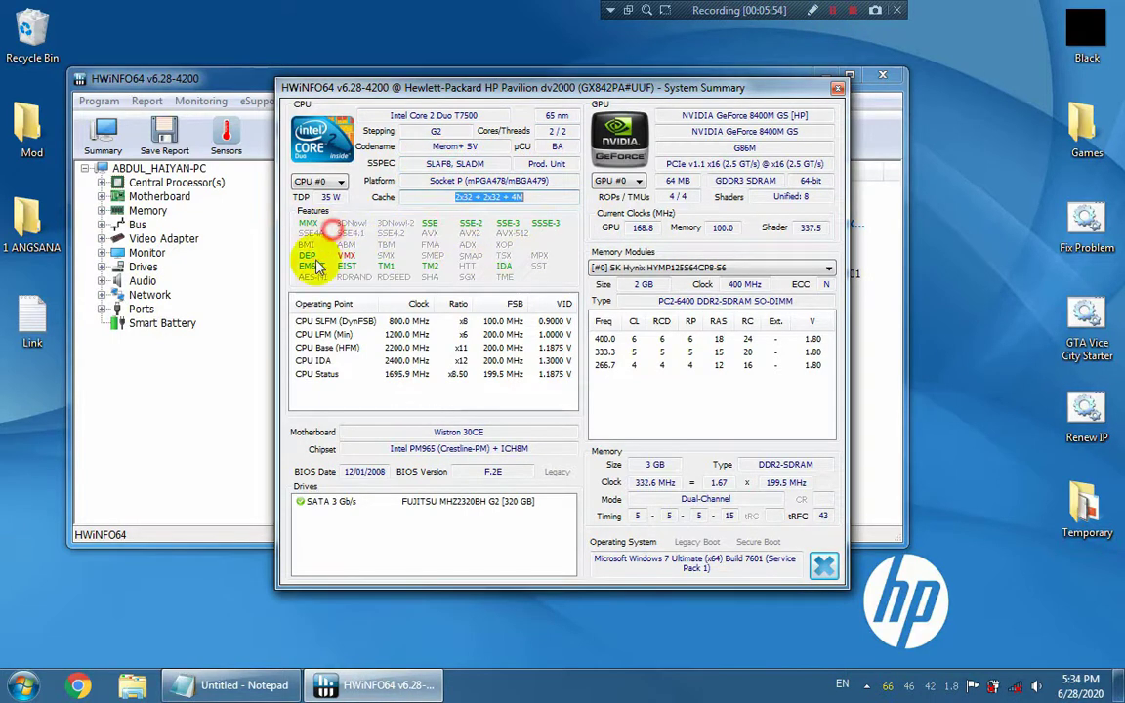
left_click(405, 334)
left_click(354, 347)
left_click(332, 360)
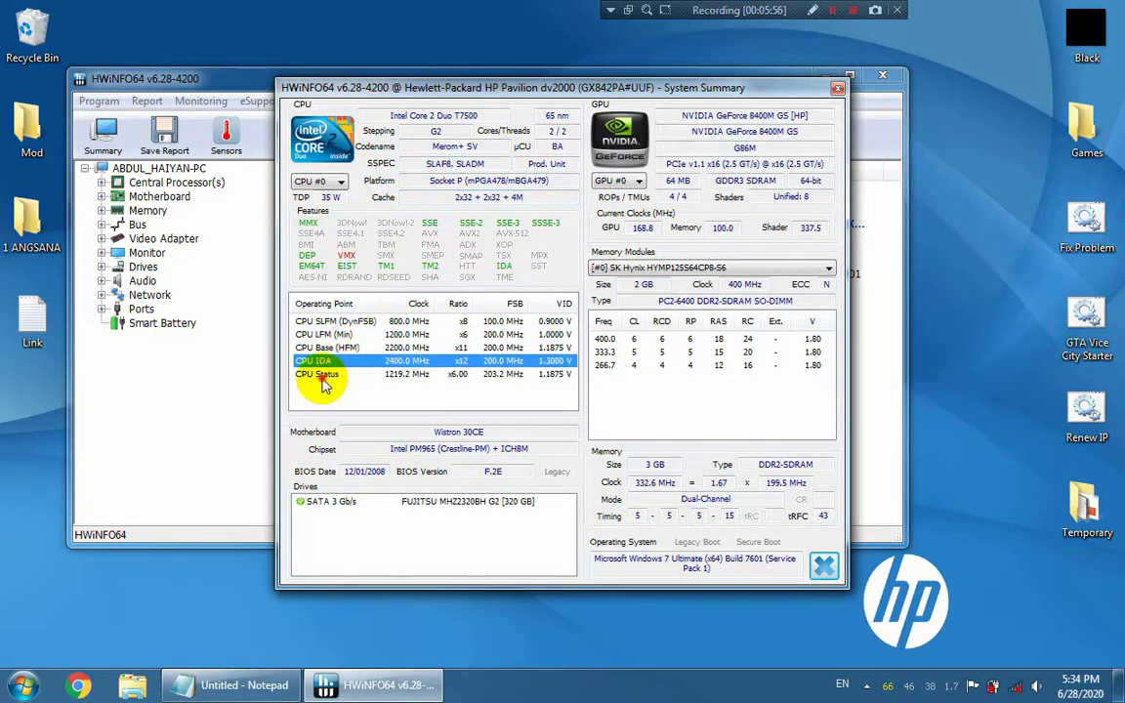
left_click(332, 374)
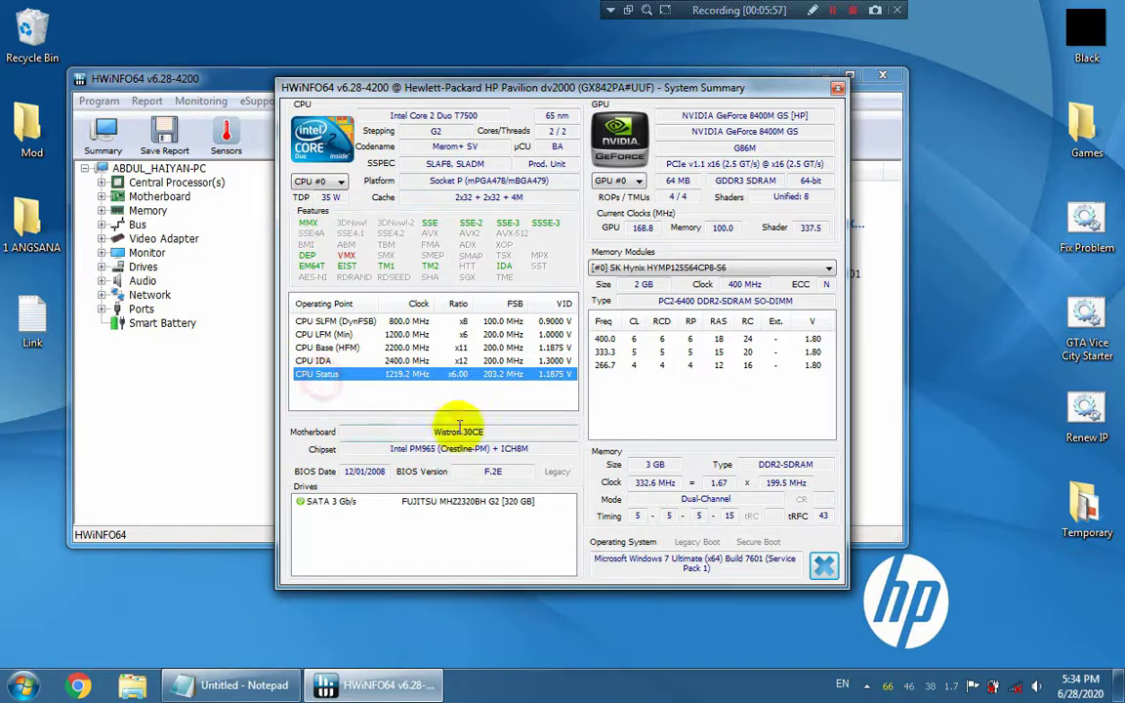
left_click(410, 503)
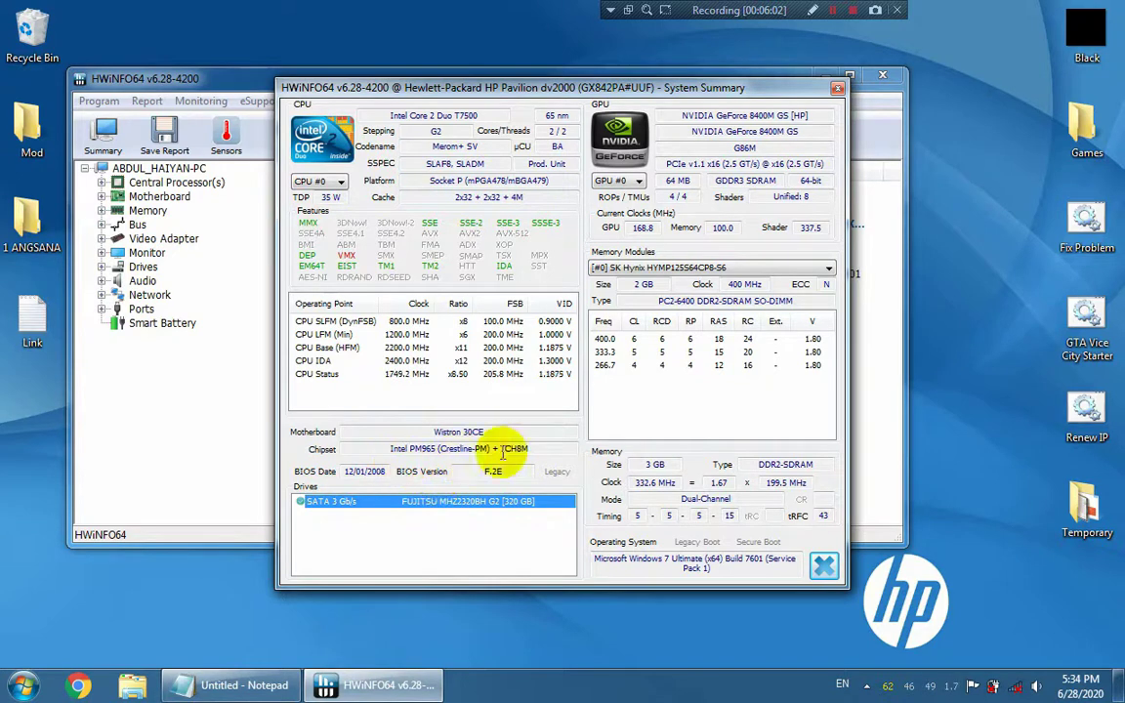
Examine the graphics card and compare the SK Hynix and Ramaxel Technology memory modules in the System Summary
left_click(686, 128)
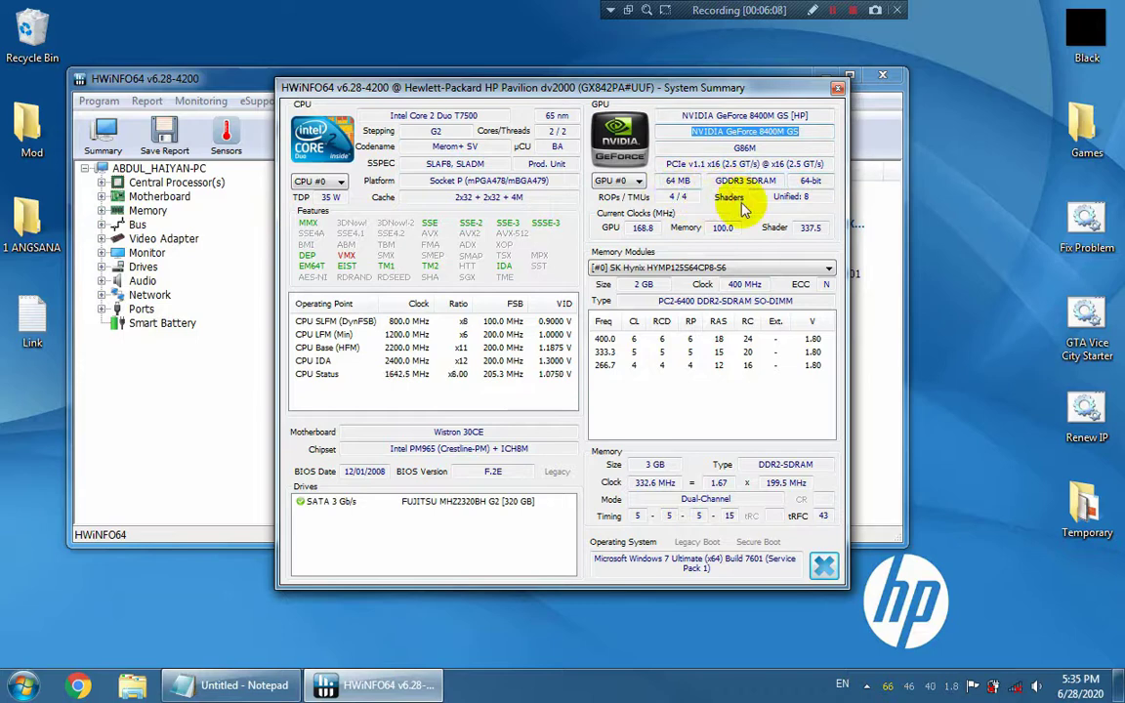
left_click(683, 266)
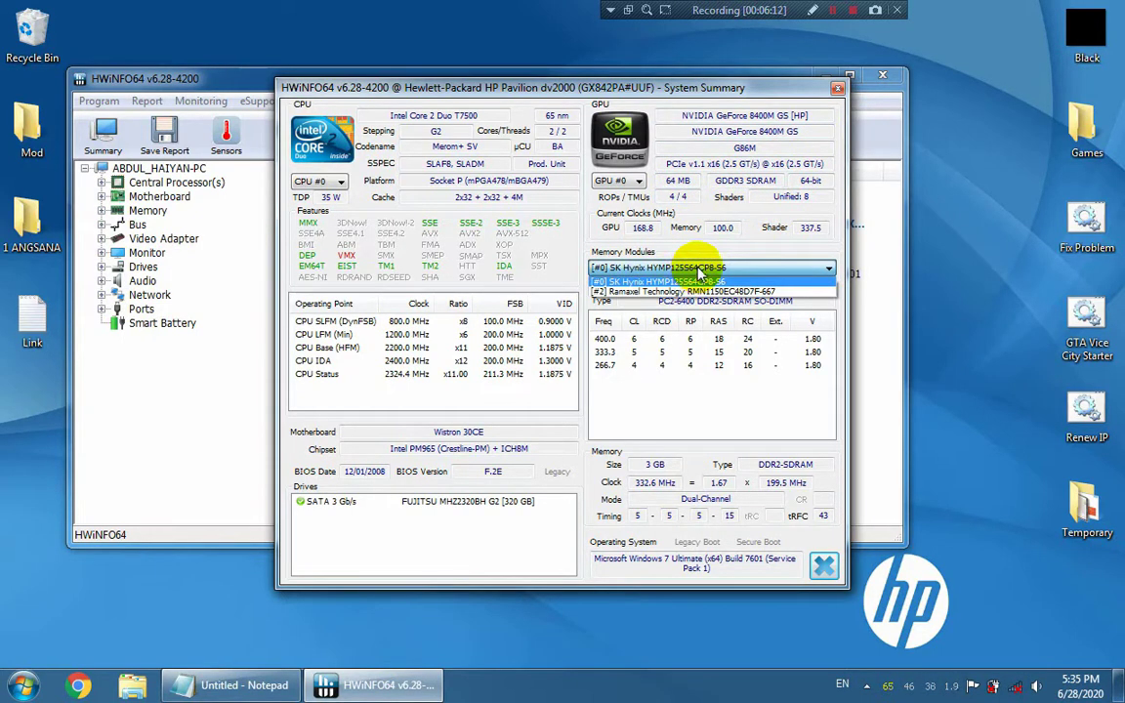
left_click(693, 280)
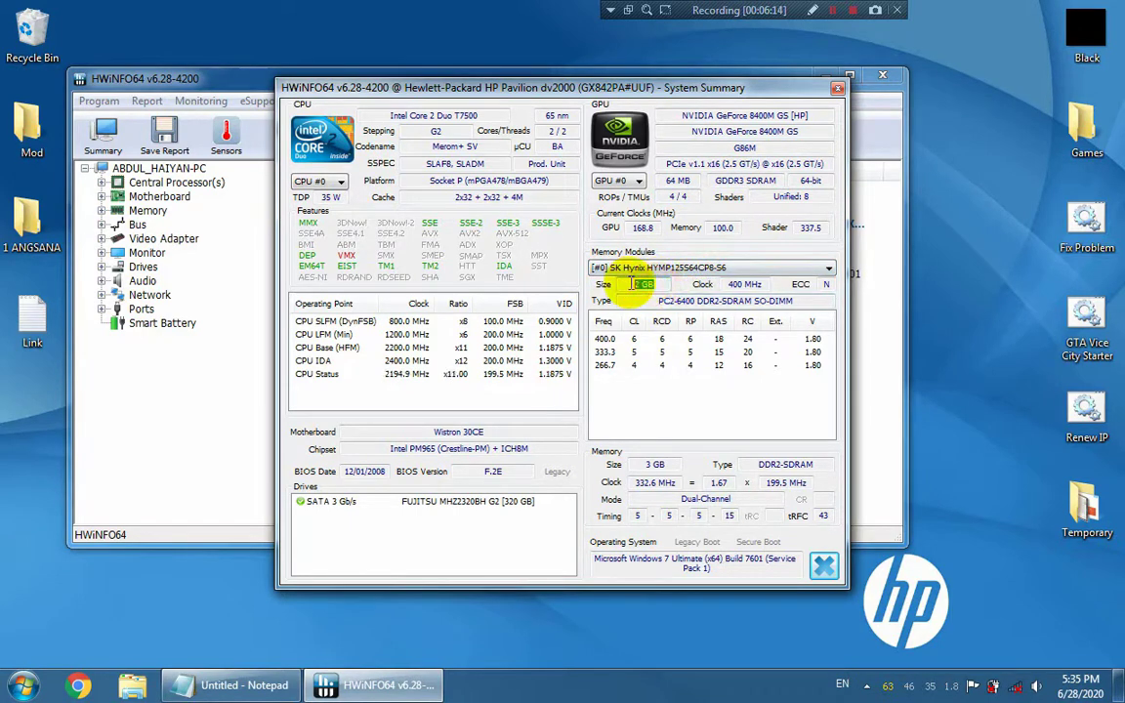
left_click(779, 267)
left_click(761, 291)
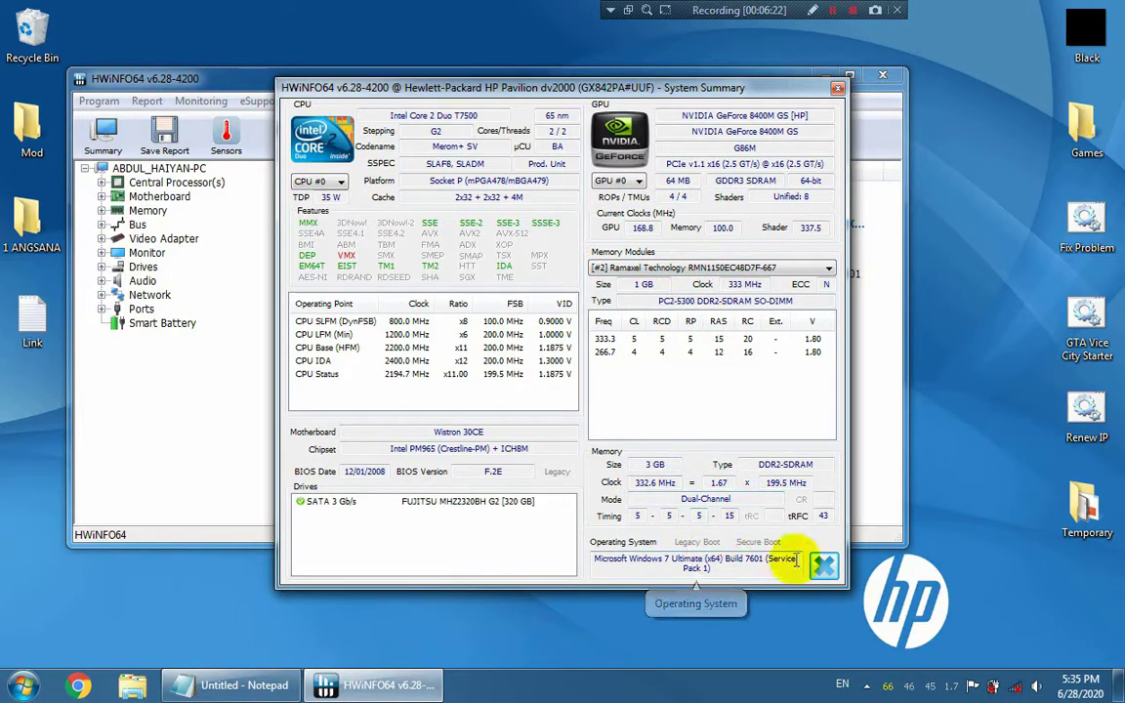
Check the available CPU choices, close the System Summary and maximize the main HWiNFO64 window
left_click(321, 182)
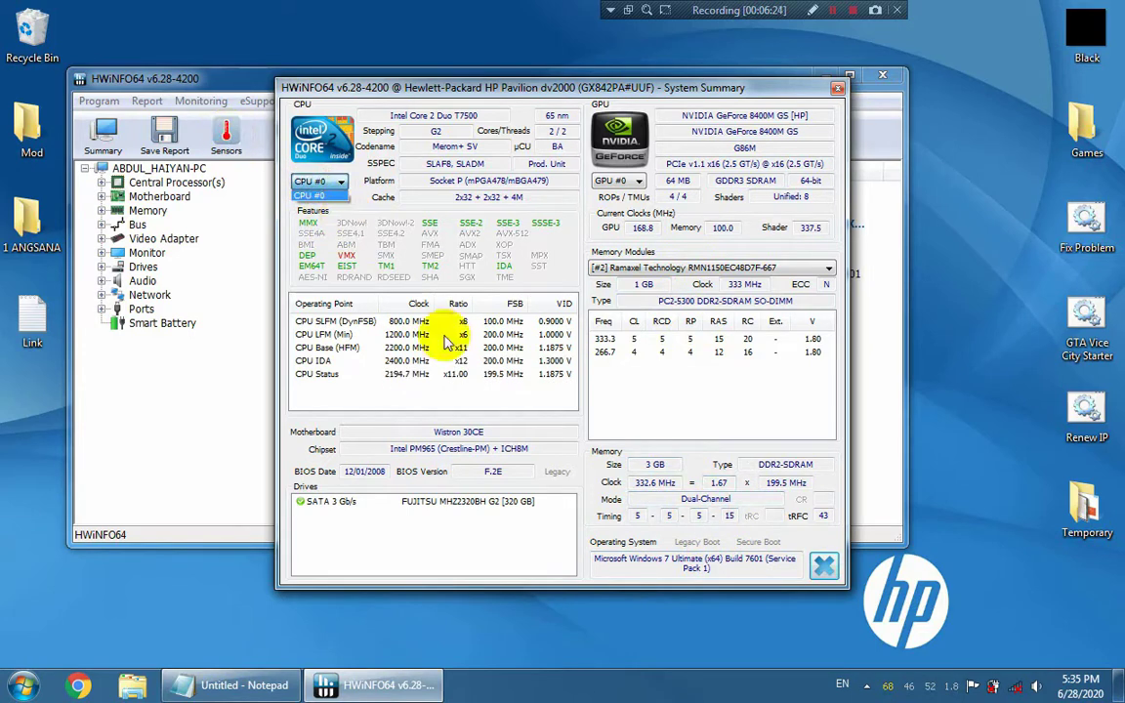
left_click(825, 571)
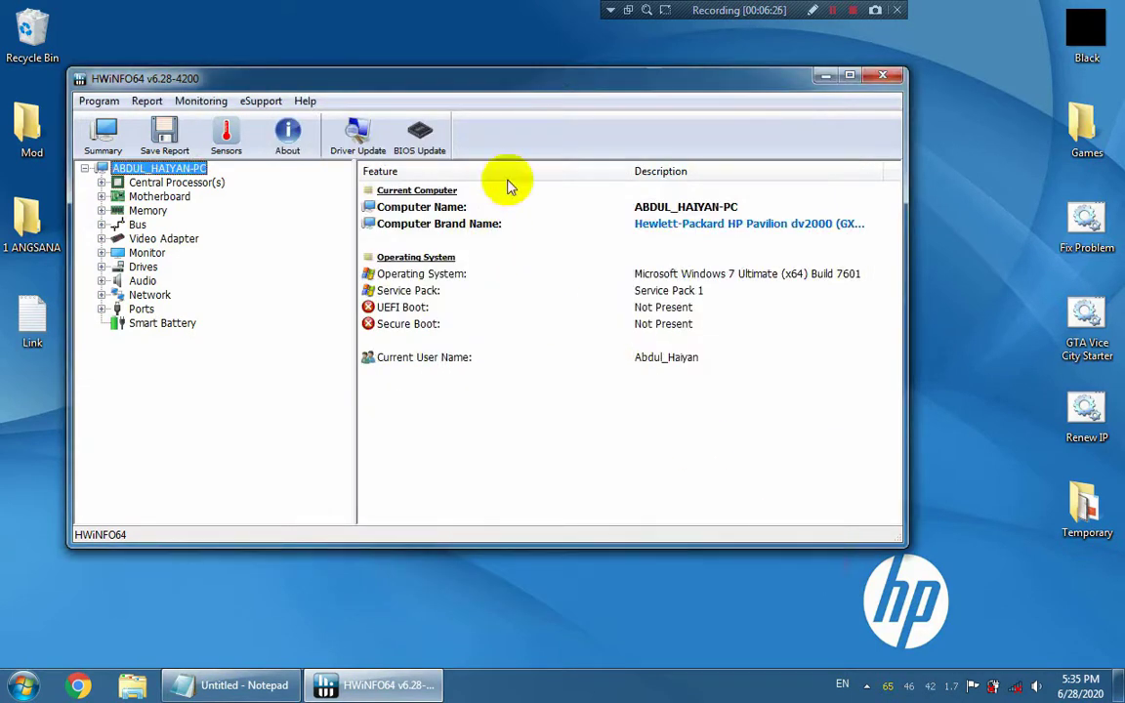
double_click(503, 80)
left_click(656, 151)
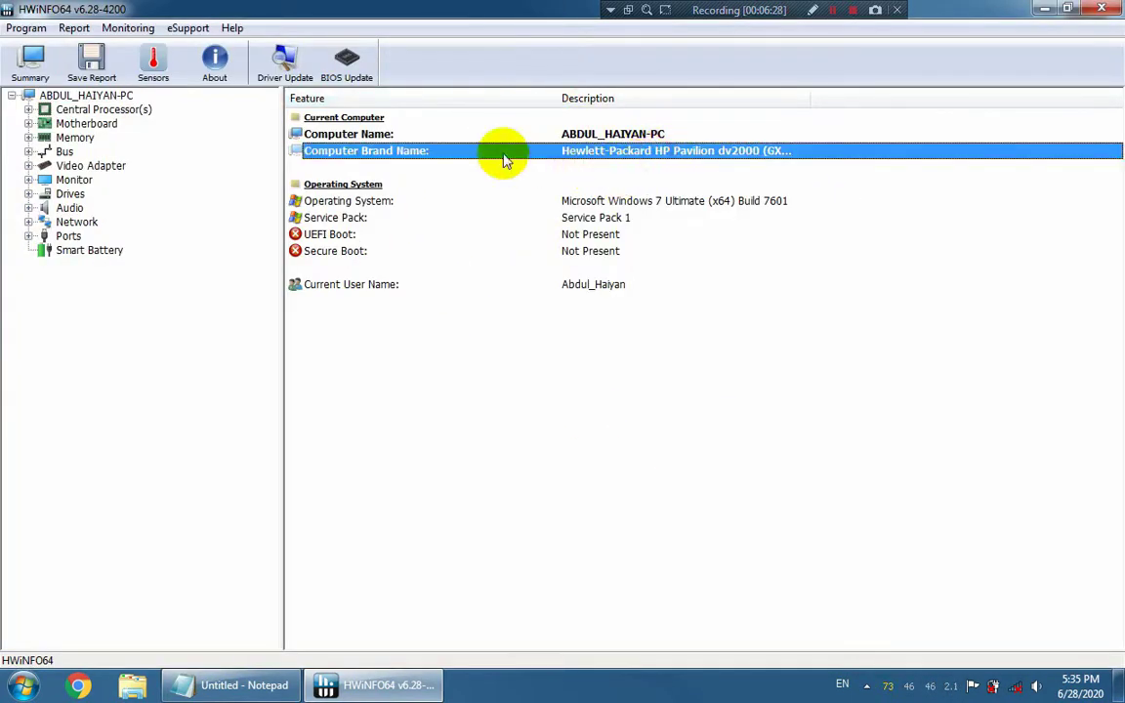
left_click(740, 151)
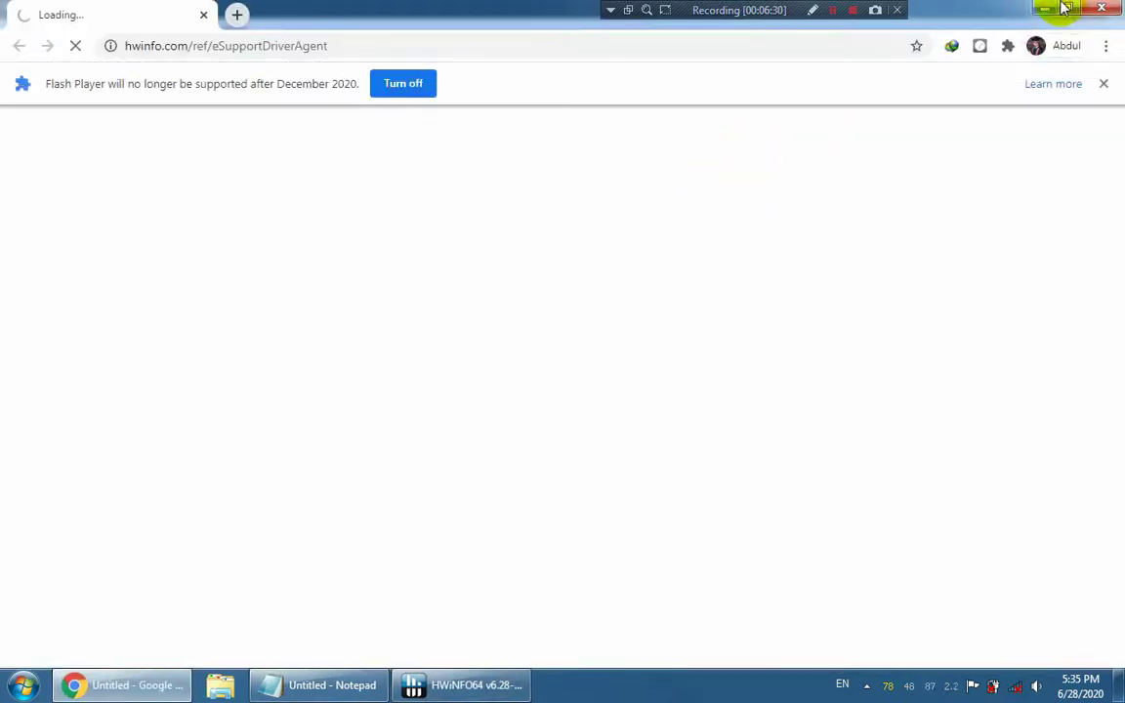
double_click(1049, 8)
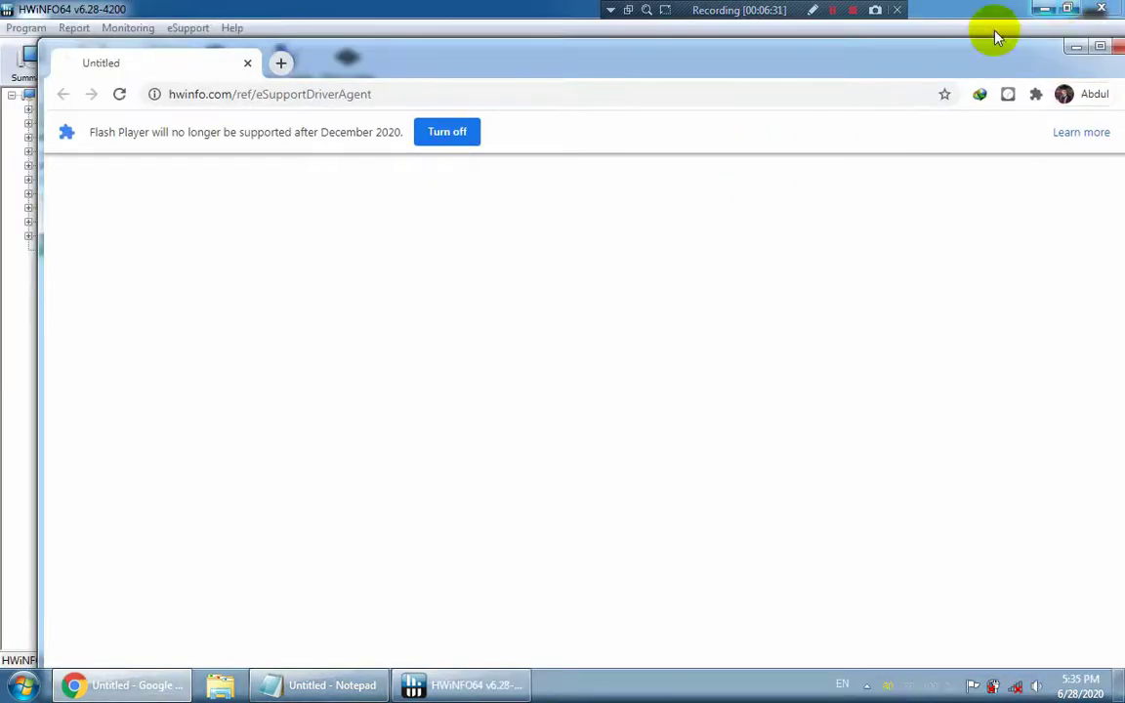
left_click(1117, 47)
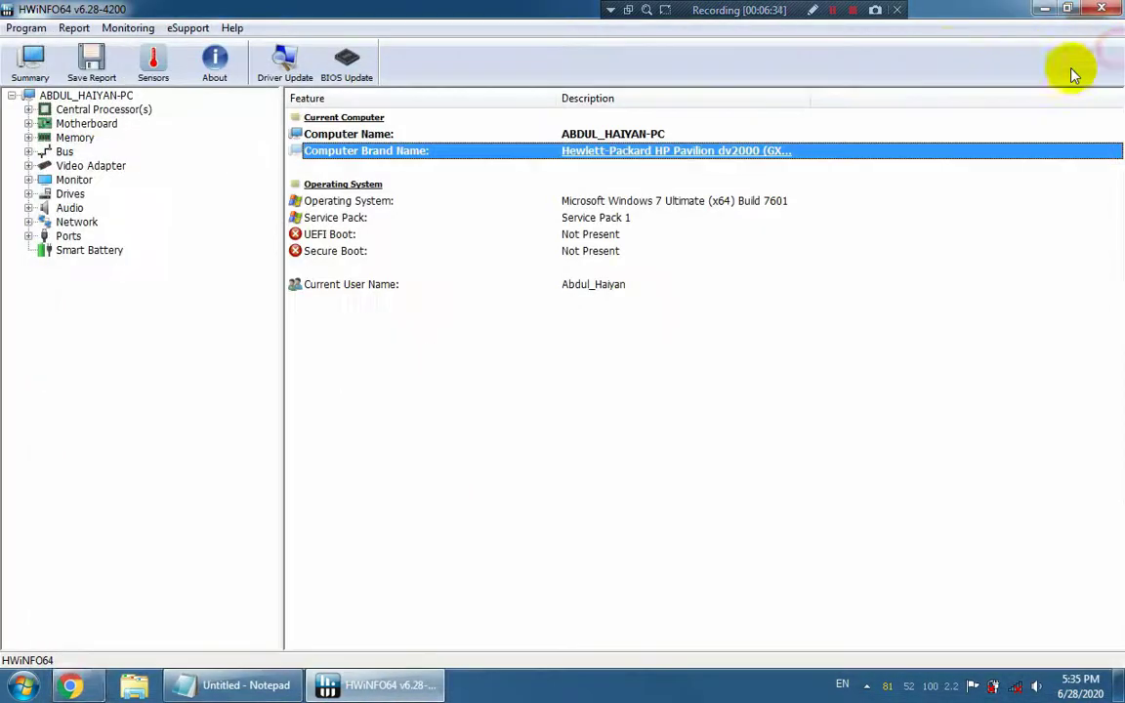
Review the computer name, operating system, current user, UEFI Boot and Secure Boot entries of the computer overview
left_click(600, 202)
left_click(326, 134)
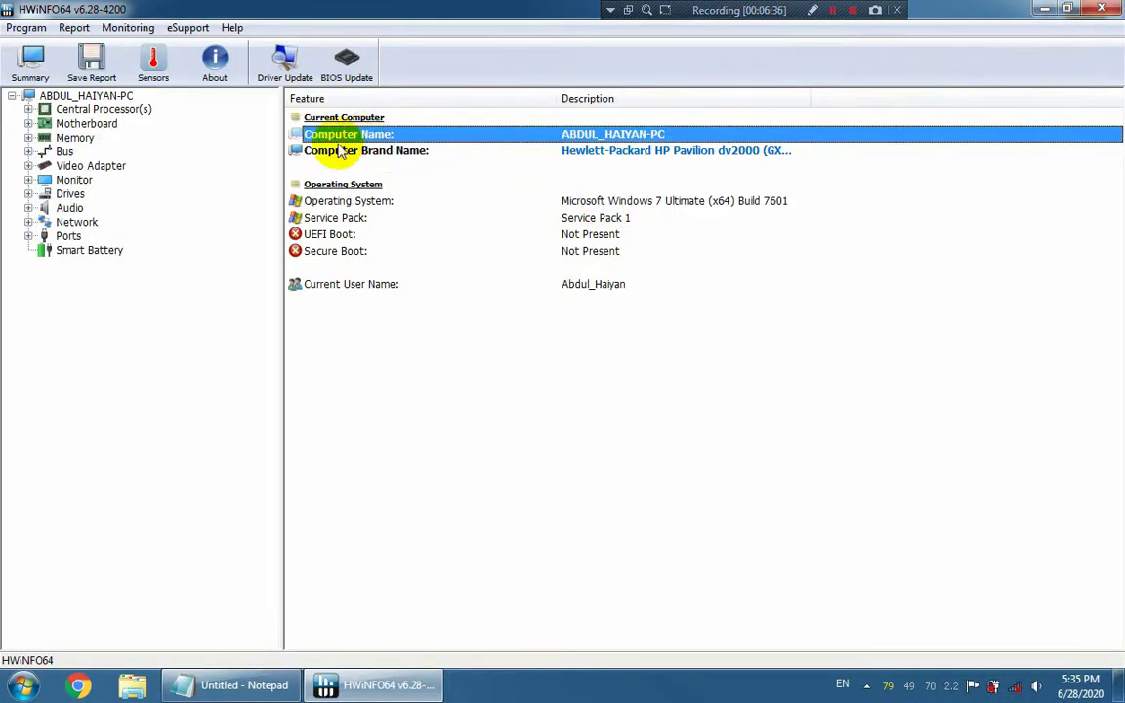
left_click(357, 286)
left_click(408, 234)
left_click(351, 251)
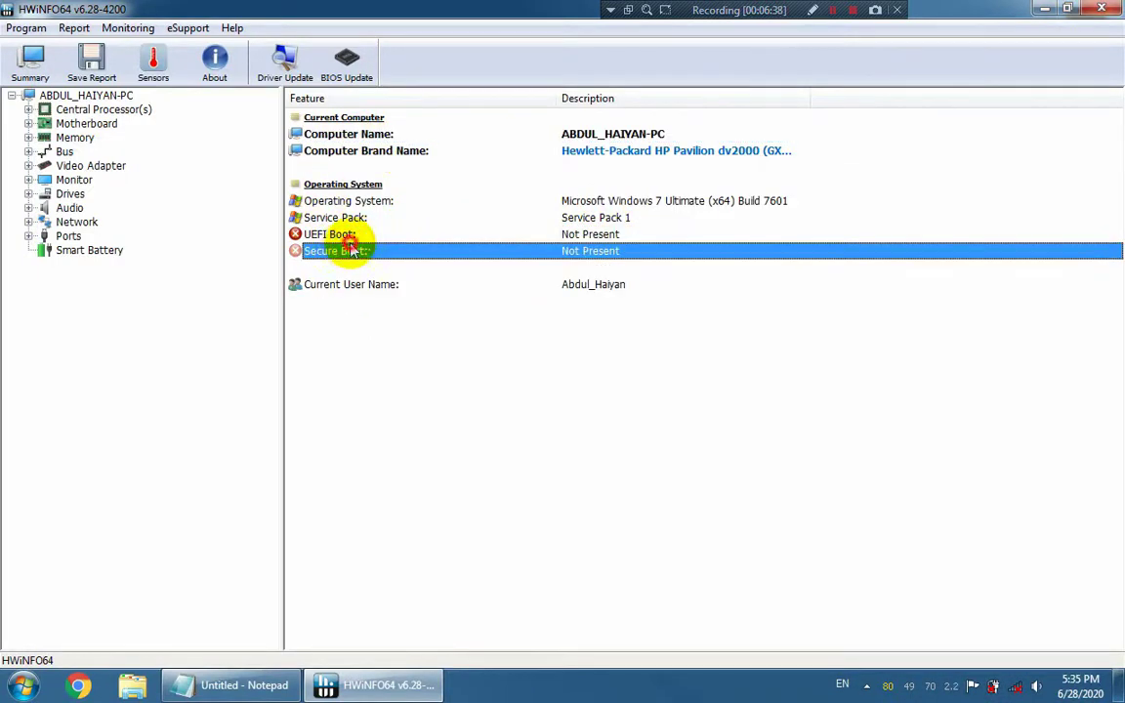
Open the Intel Core 2 Duo T7500 details under Central Processor(s) and review its original frequency, vendor and maximum junction temperature
left_click(68, 110)
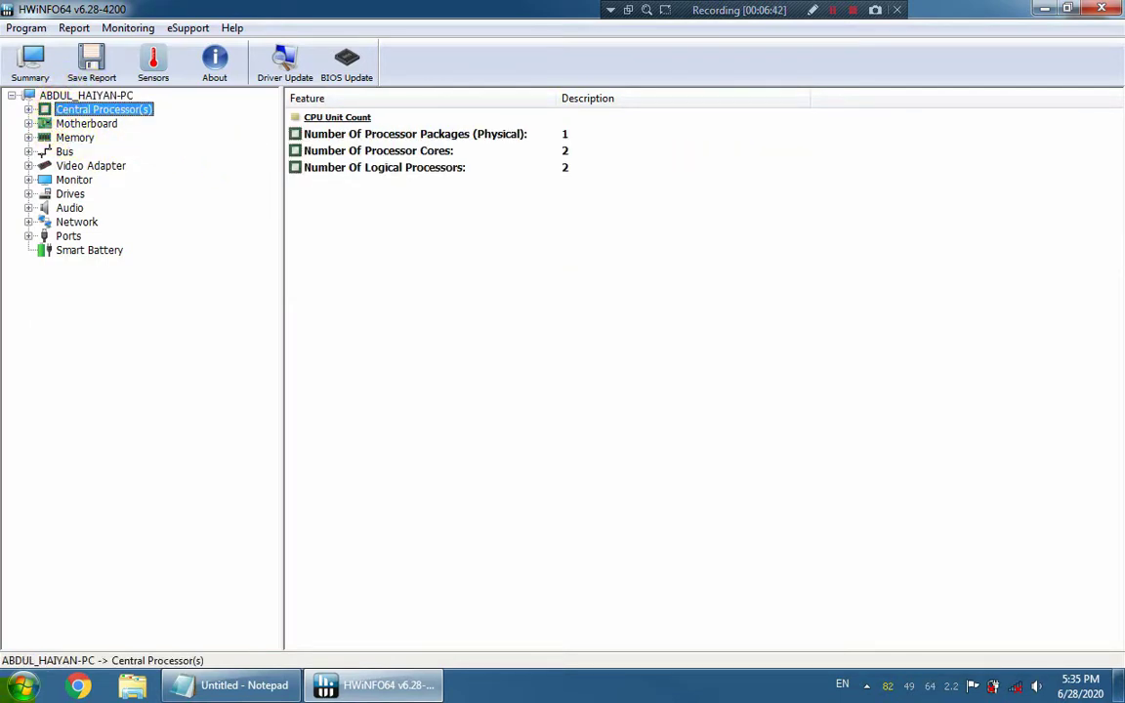
left_click(28, 110)
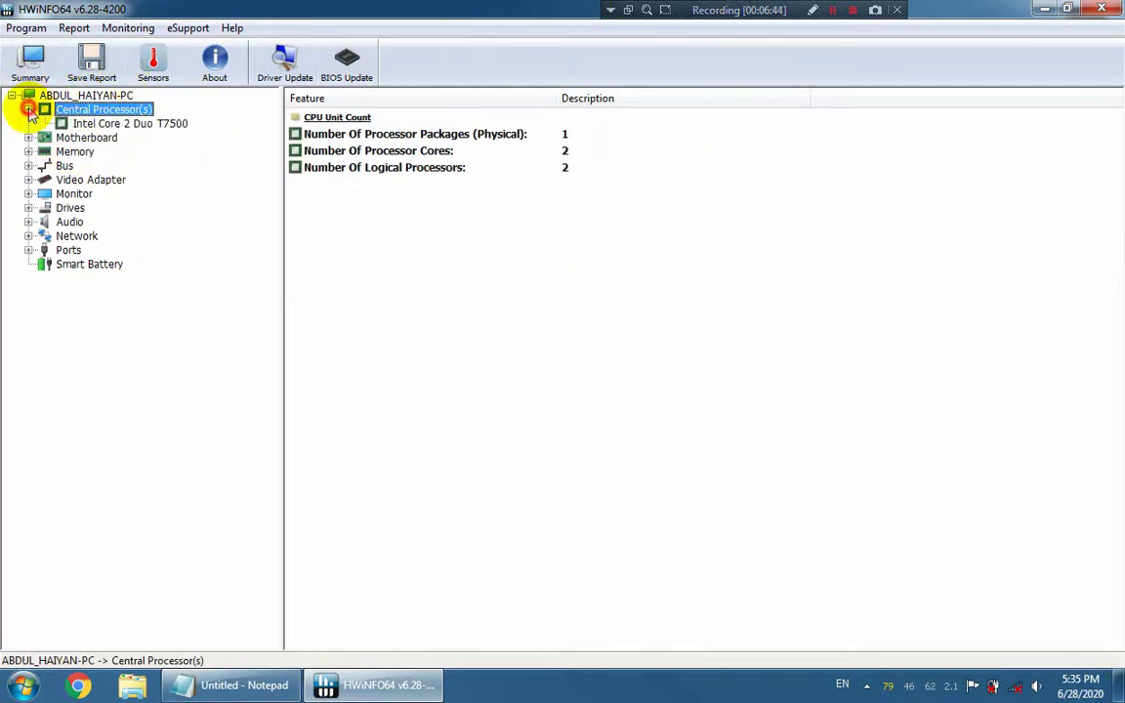
left_click(80, 124)
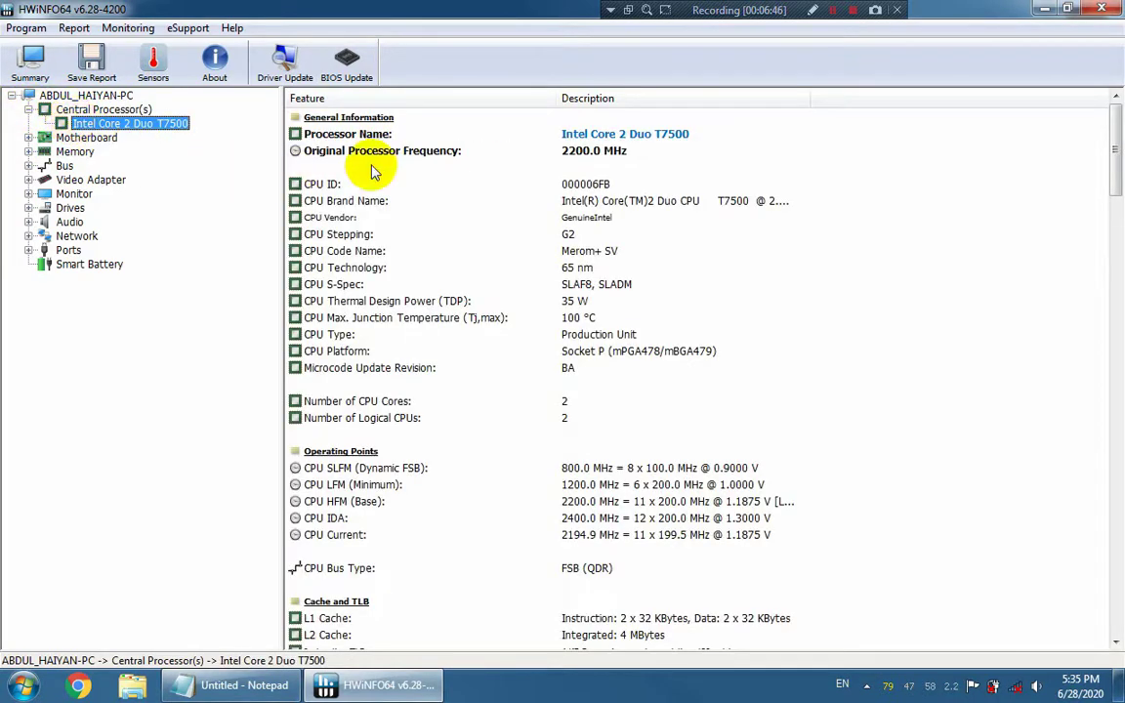
left_click(571, 153)
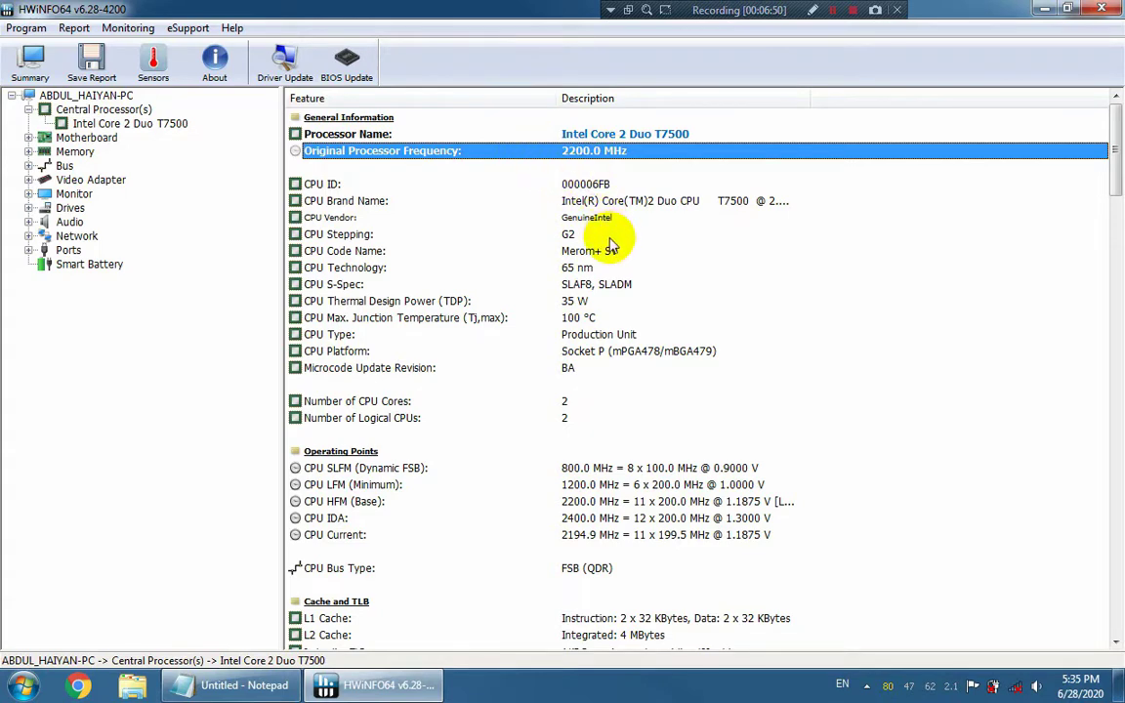
scroll(547, 205, "down", 1)
left_click(612, 169)
scroll(644, 223, "down", 1)
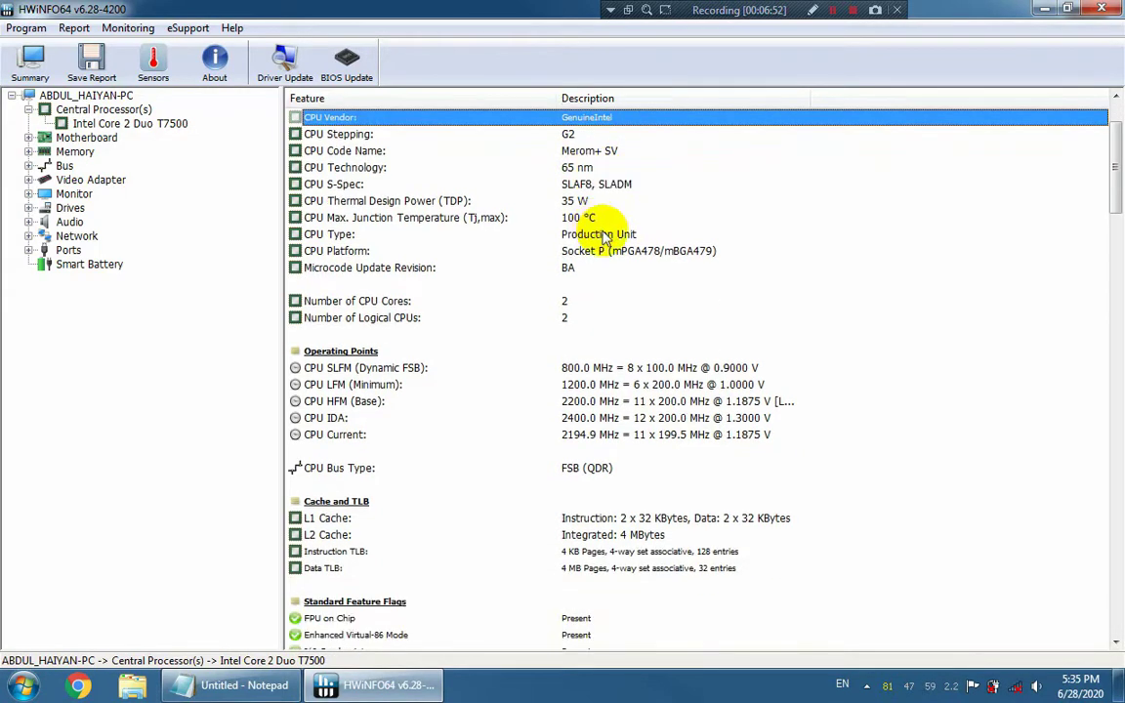
left_click(584, 229)
left_click(597, 220)
Examine the processor's operating points and its L1 and L2 cache entries
scroll(640, 276, "down", 3)
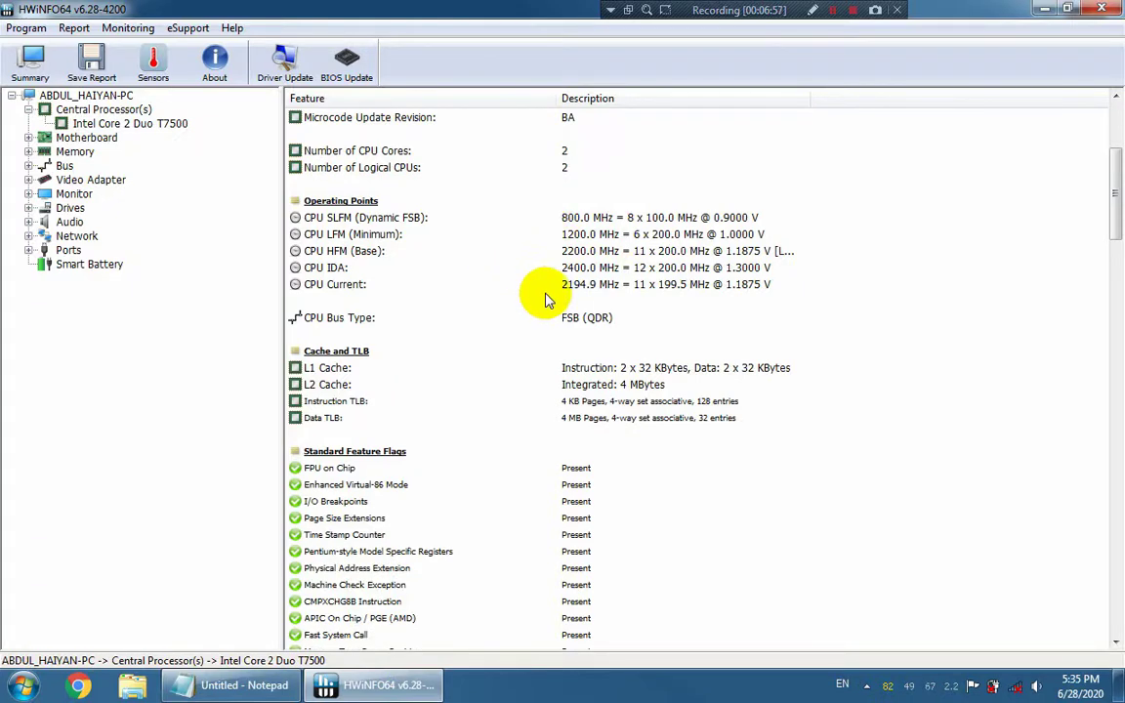
scroll(540, 295, "down", 2)
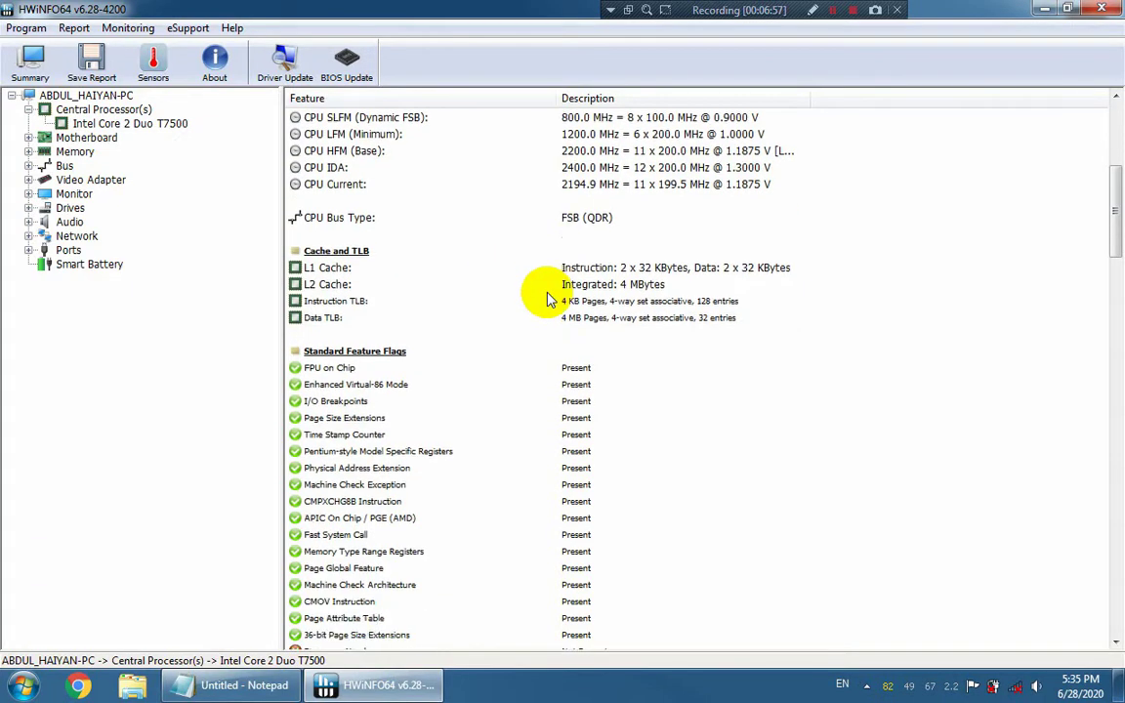
left_click(668, 289)
scroll(664, 296, "down", 4)
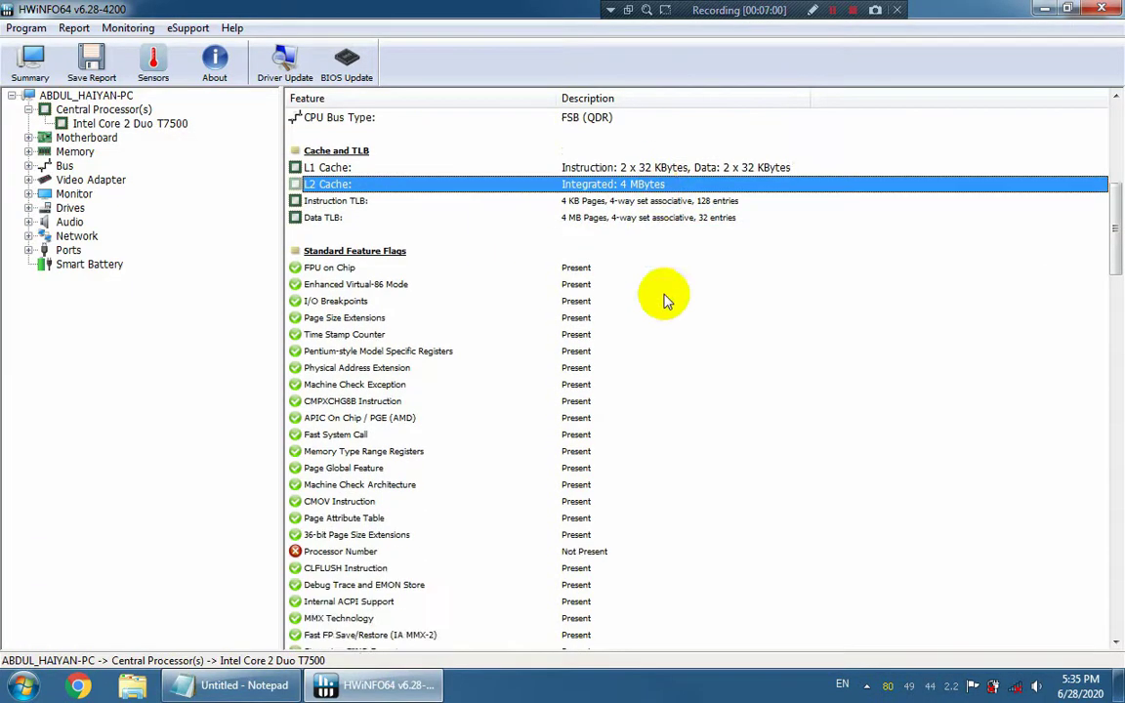
scroll(673, 297, "up", 2)
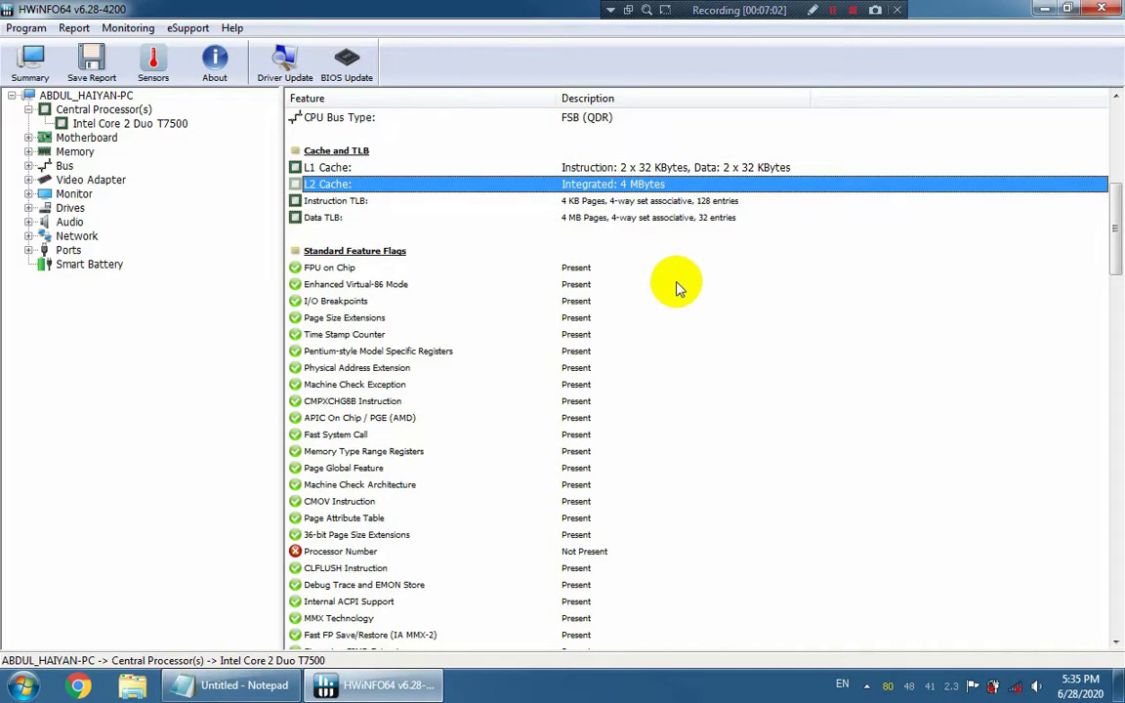
scroll(668, 290, "down", 6)
scroll(657, 301, "up", 4)
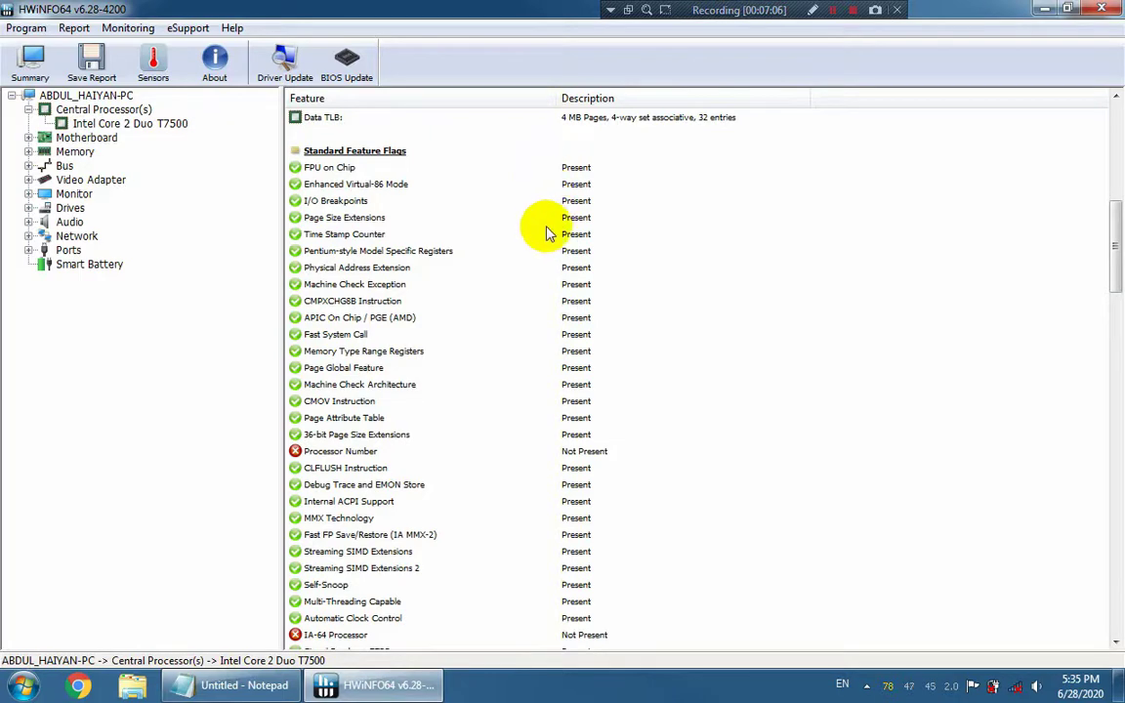
Examine the processor's Standard Feature Flags, including Processor Number, IA-64, Intel TXT, Fused Multiply Add, MOVBE and RDRAND
scroll(529, 288, "down", 2)
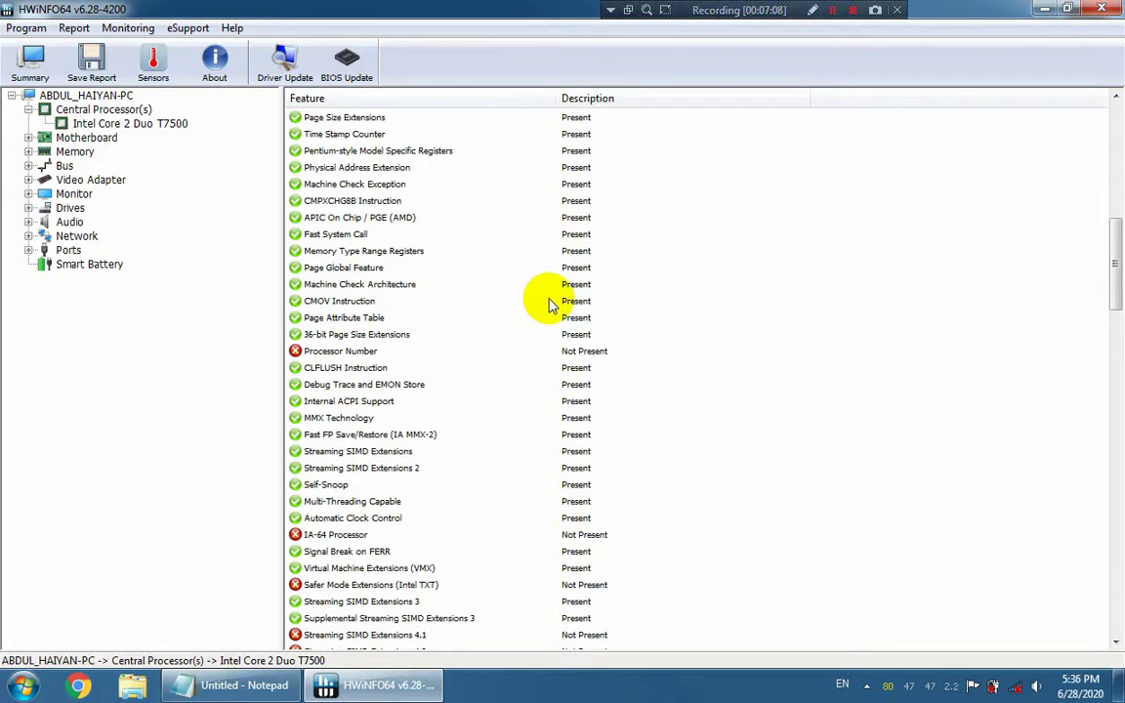
left_click(544, 351)
scroll(544, 352, "down", 4)
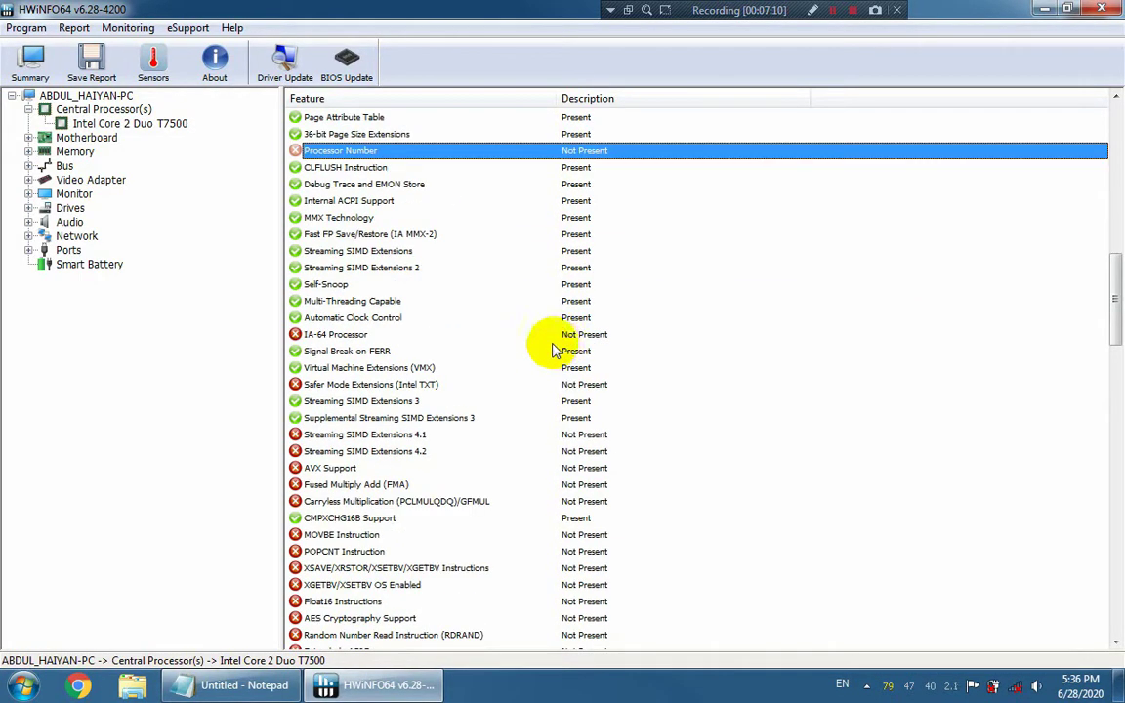
left_click(547, 337)
left_click(537, 384)
scroll(541, 412, "down", 2)
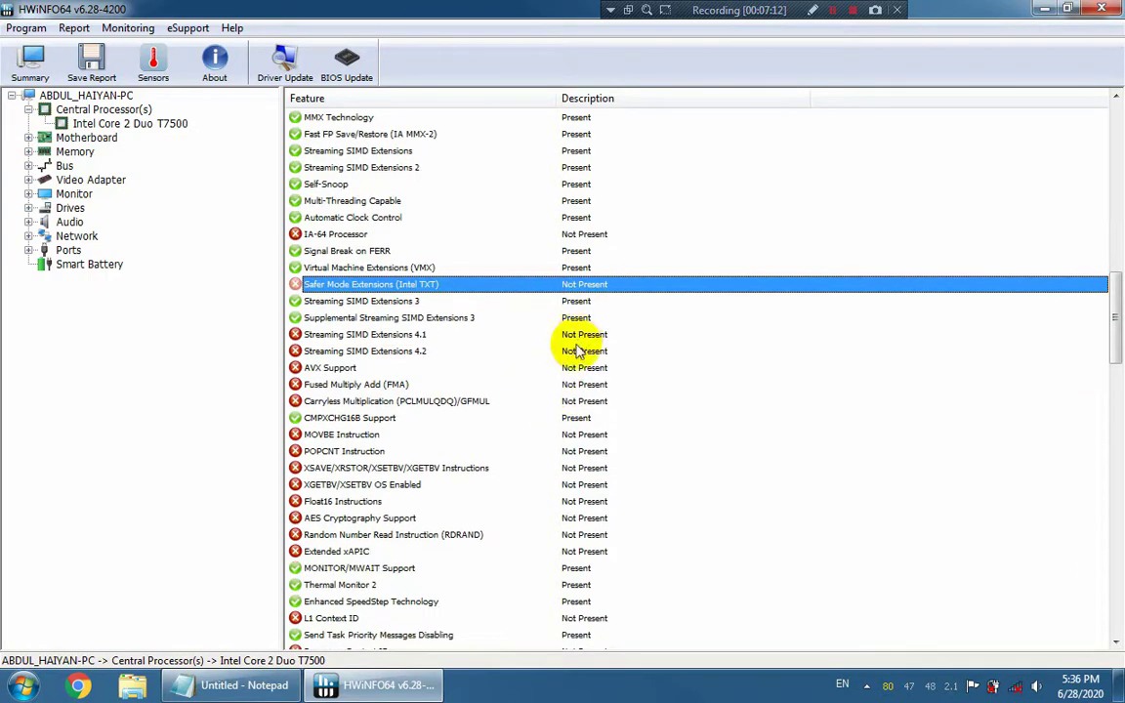
left_click(557, 387)
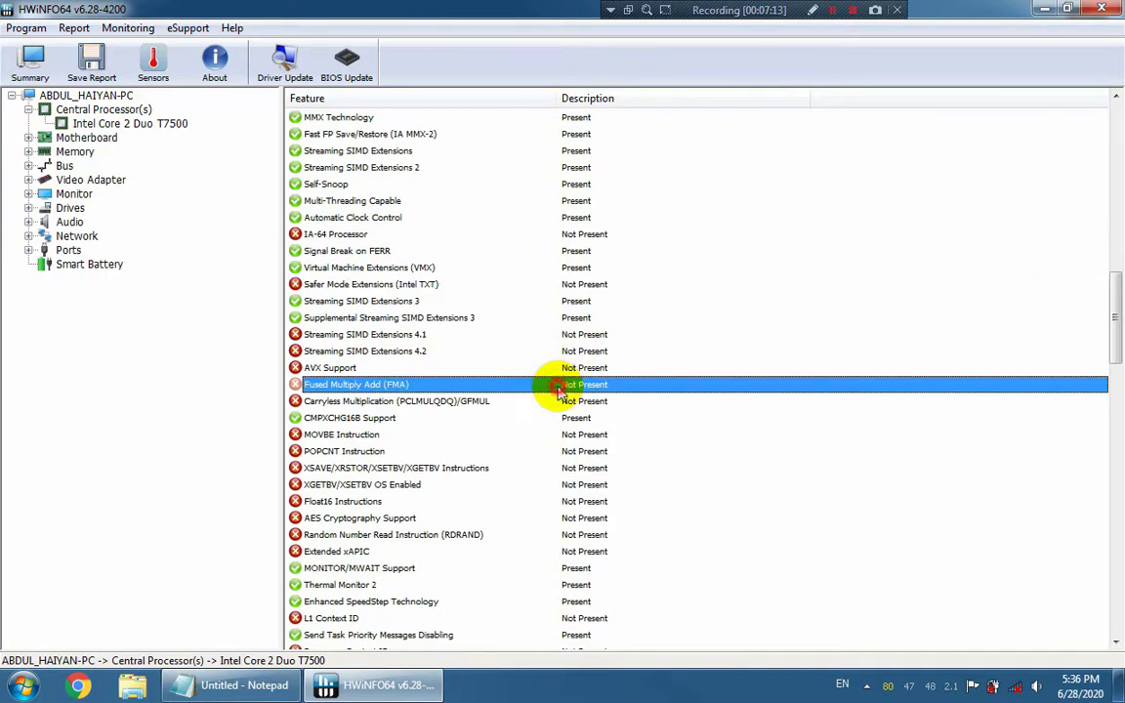
left_click(518, 434)
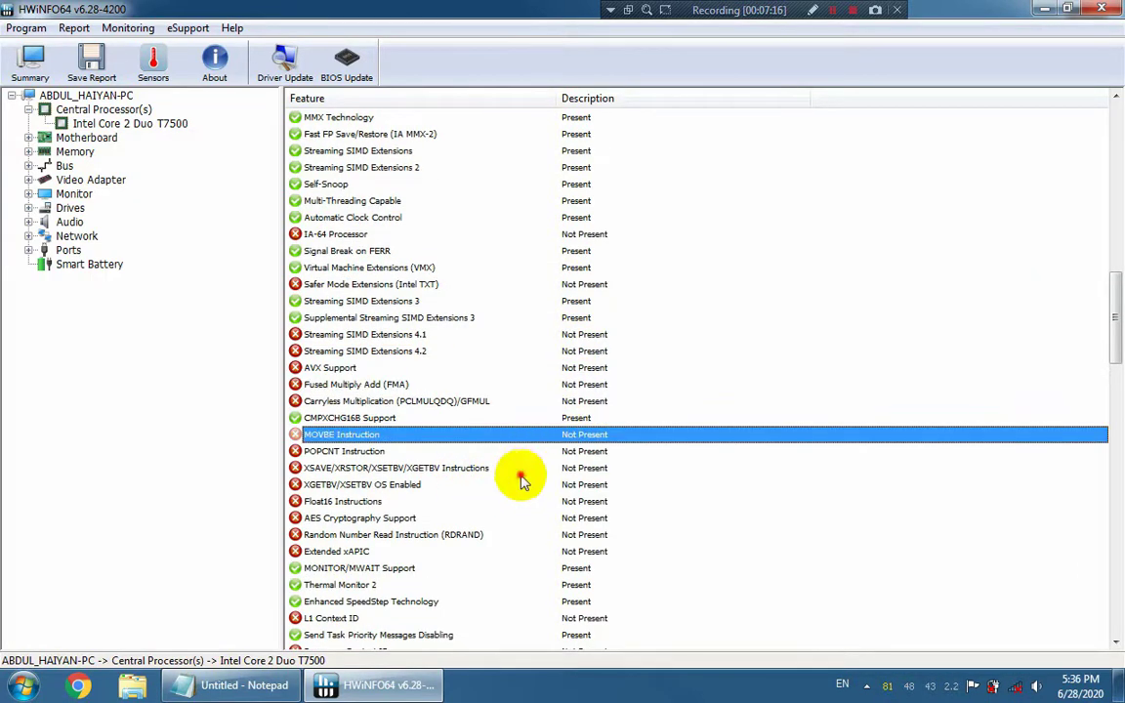
left_click(505, 500)
left_click(502, 534)
scroll(495, 456, "down", 6)
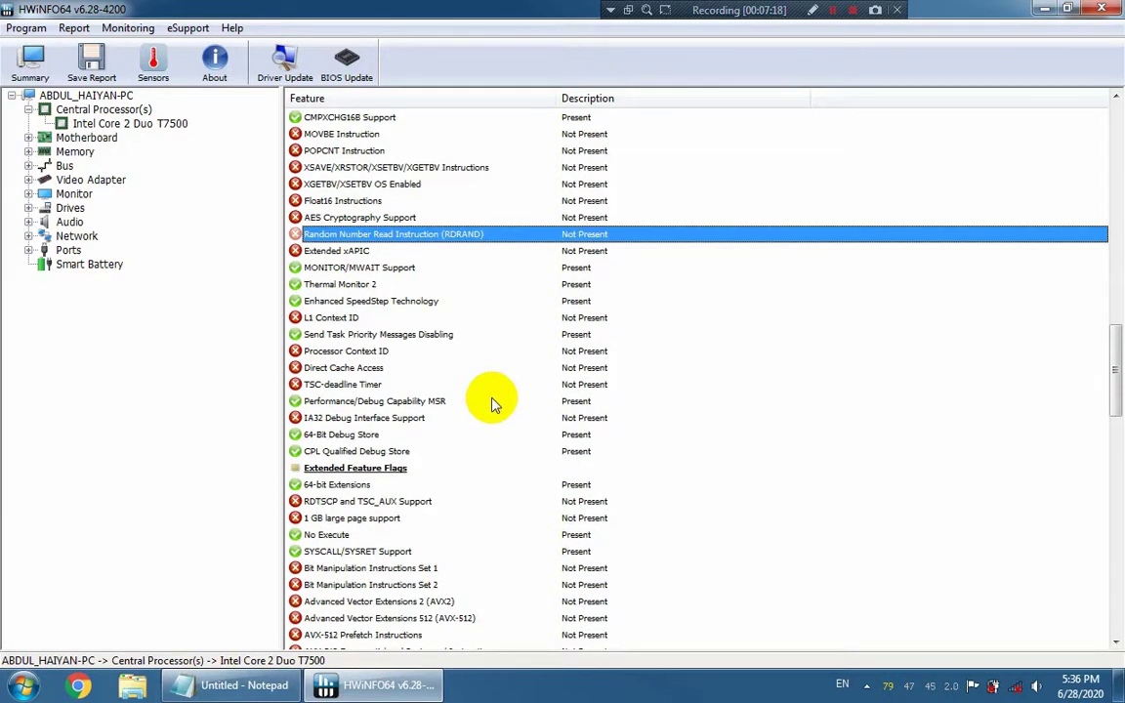
Examine the remaining standard flags and the Extended Feature Flags, including SYSCALL/SYSRET, 1 GB large page, AVX-512 and SGX support
scroll(493, 403, "down", 2)
left_click(465, 266)
left_click(532, 239)
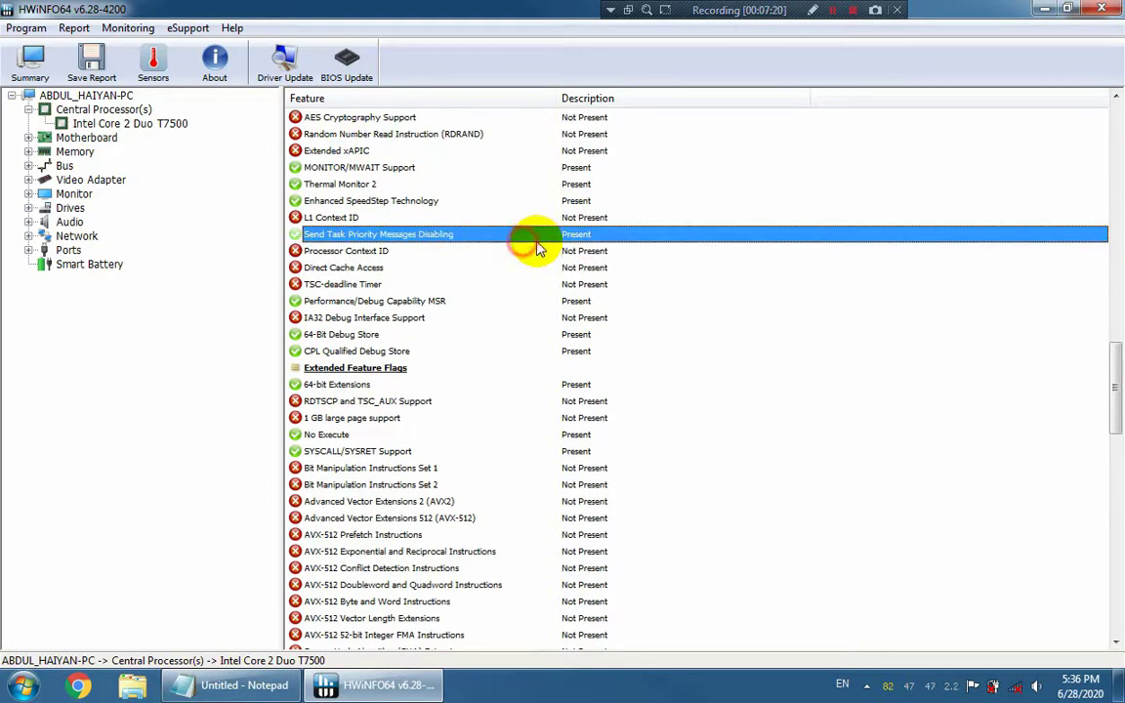
left_click(483, 451)
scroll(498, 429, "down", 2)
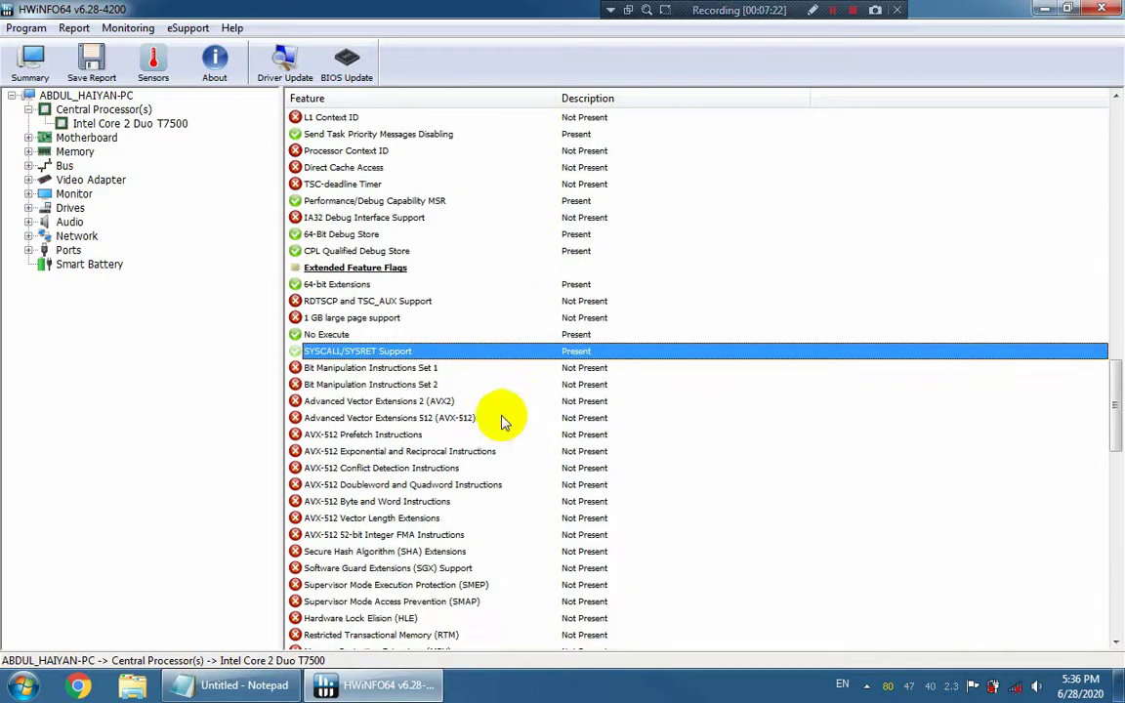
left_click(438, 320)
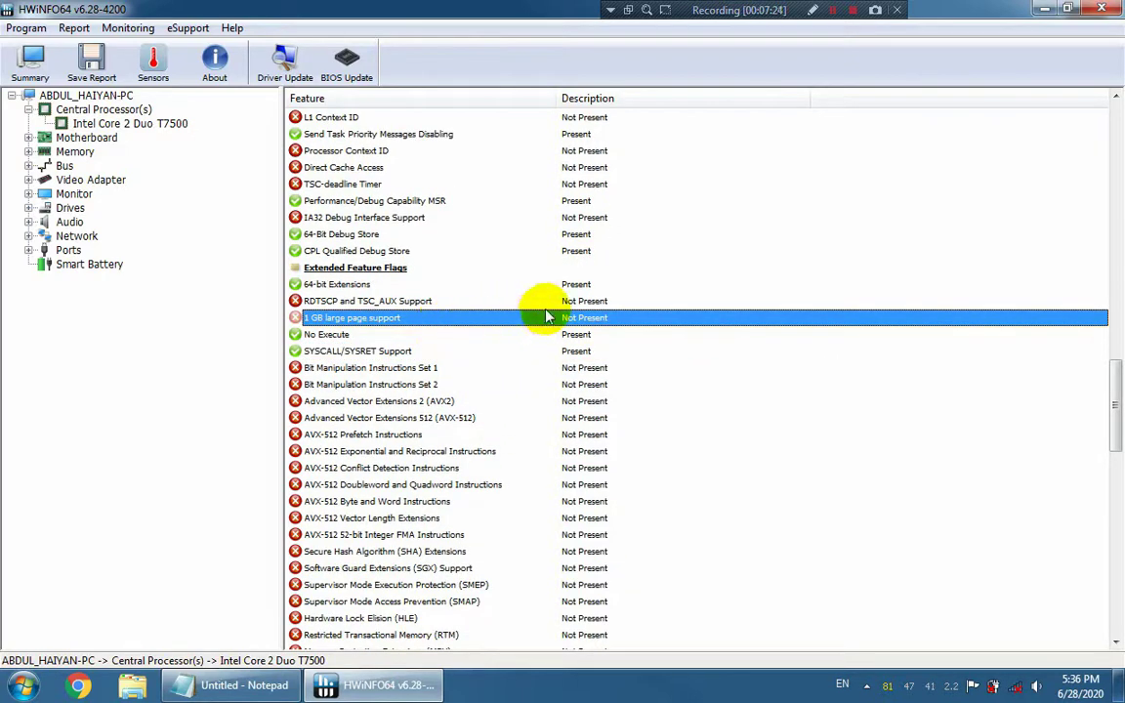
scroll(542, 297, "down", 4)
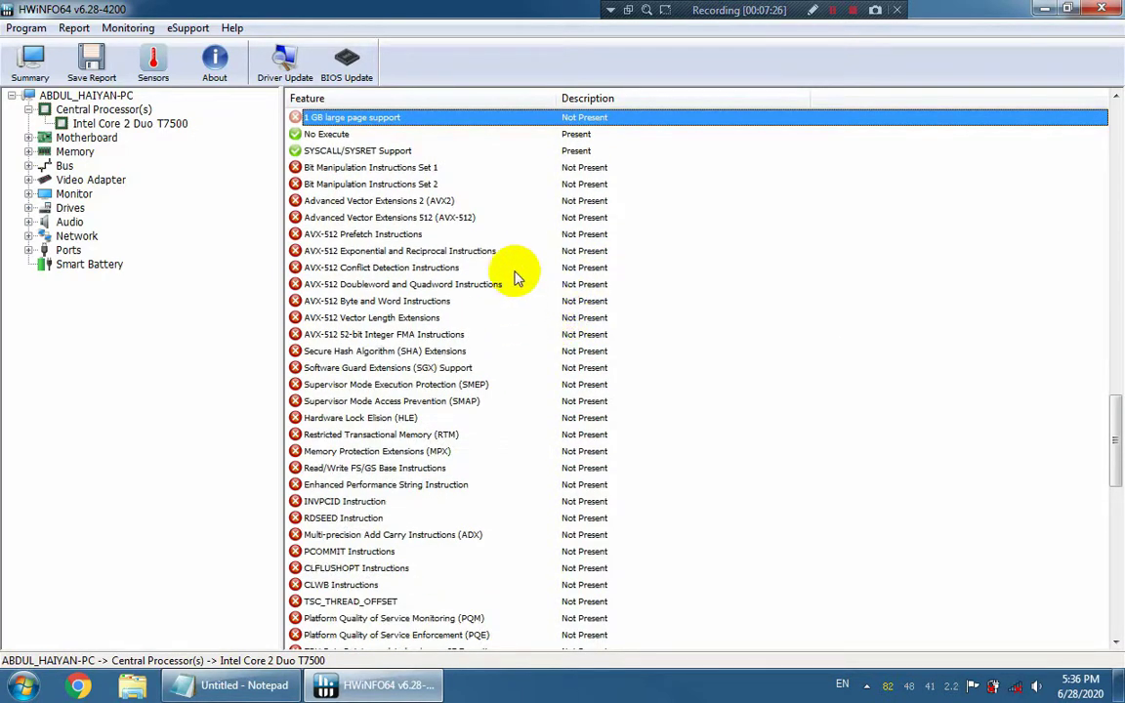
left_click(480, 268)
left_click(507, 368)
scroll(518, 355, "down", 7)
scroll(512, 364, "down", 8)
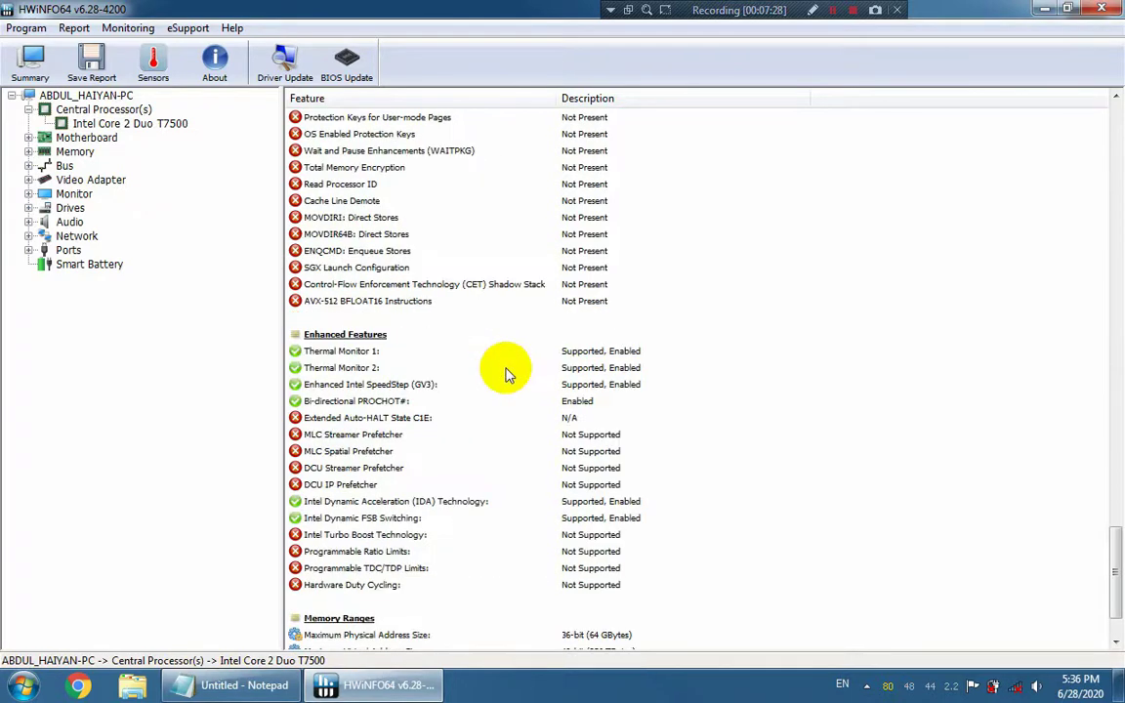
Check the processor's Enhanced Features, such as Thermal Monitor 1 and Enhanced Intel SpeedStep, and the Memory Ranges entries
scroll(495, 312, "down", 1)
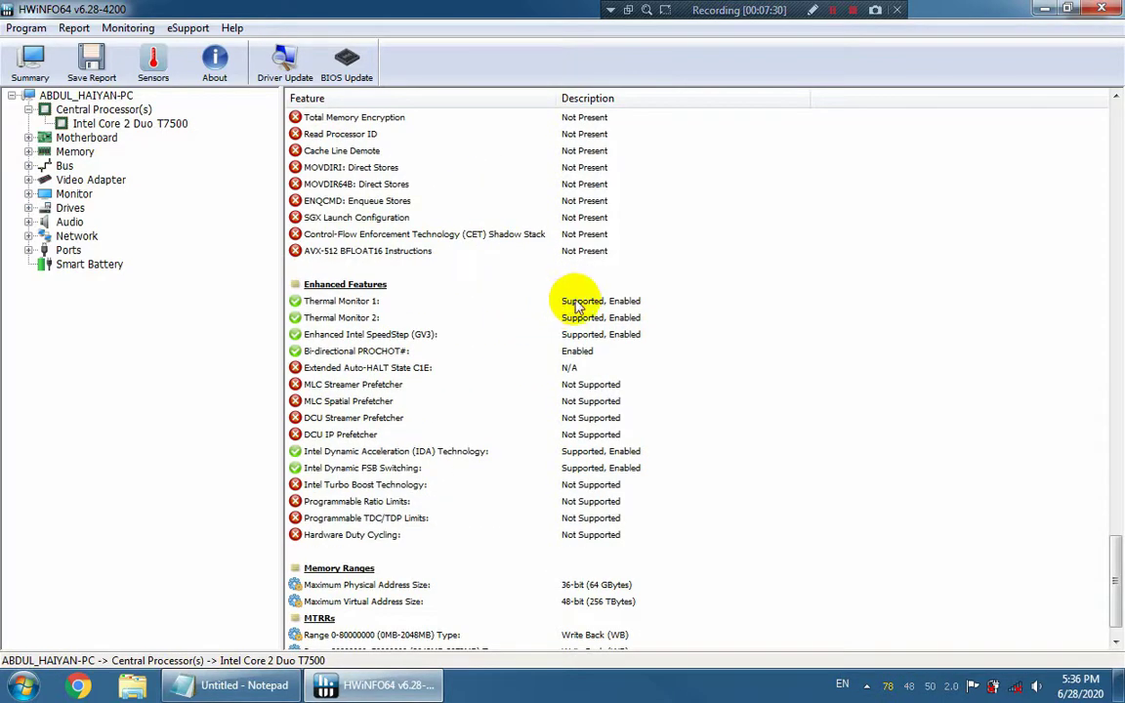
left_click(371, 303)
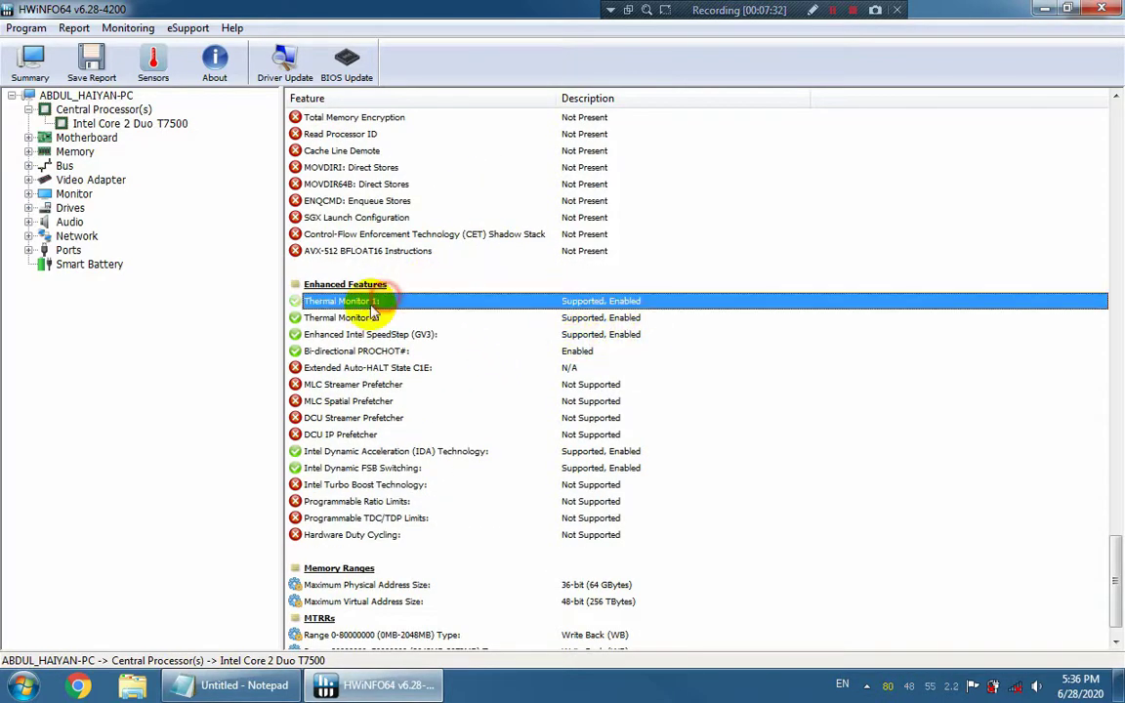
left_click(372, 313)
left_click(544, 335)
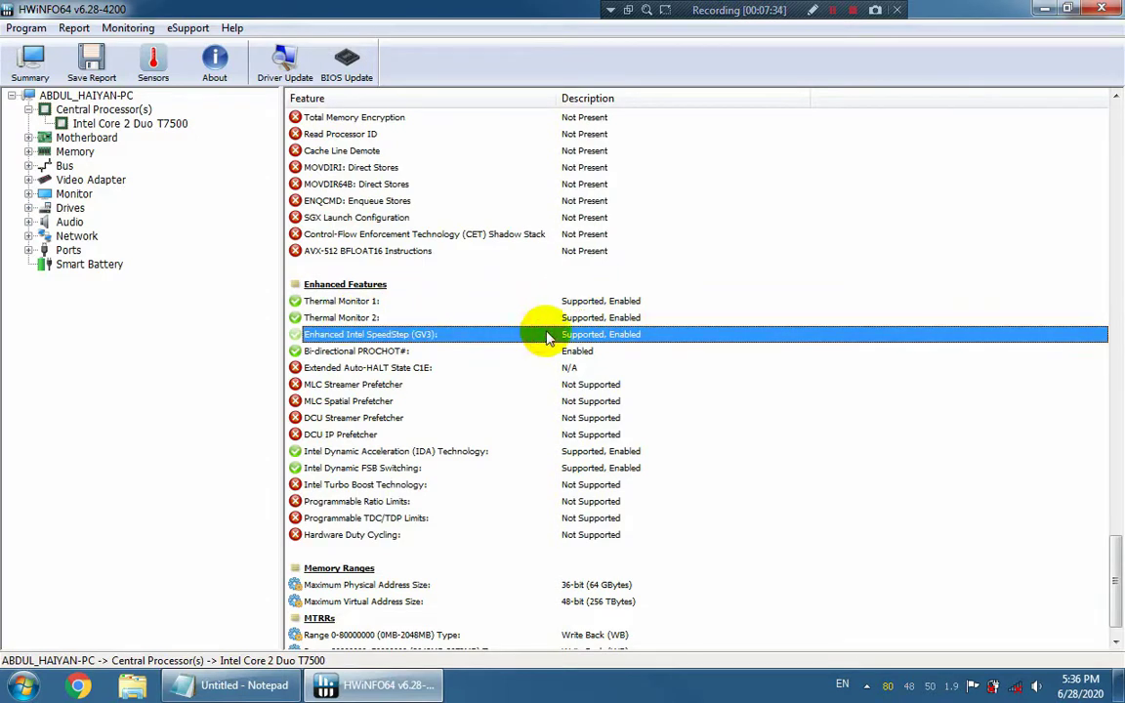
scroll(532, 379, "down", 1)
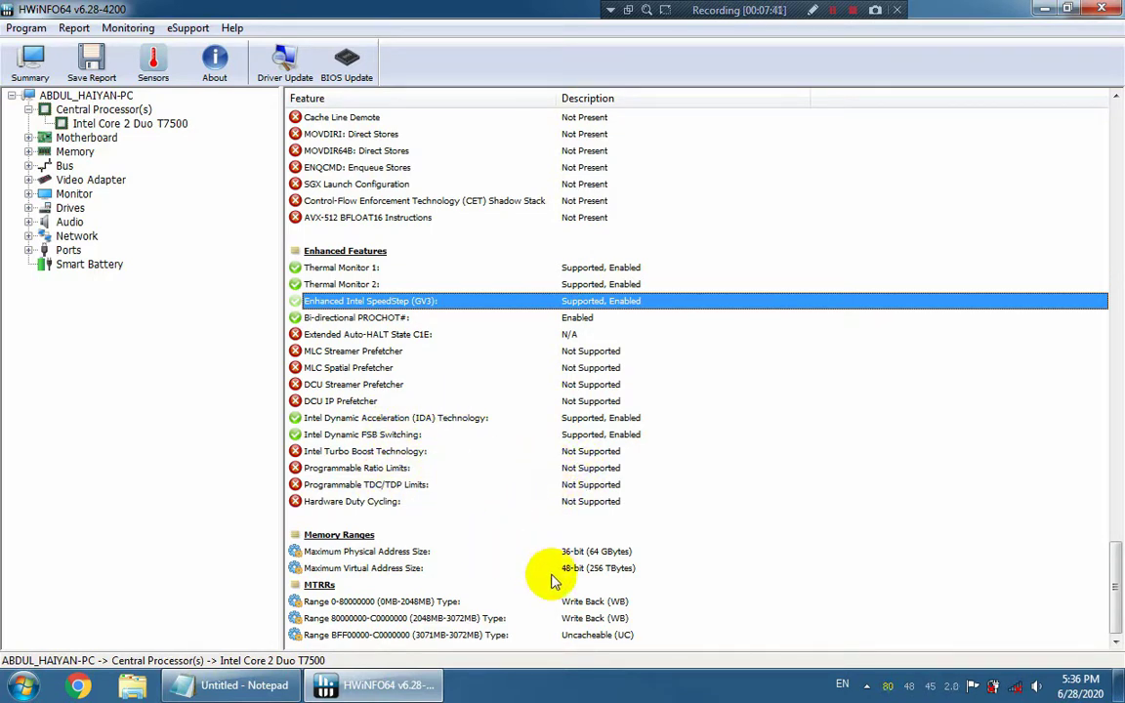
left_click(600, 536)
left_click(585, 550)
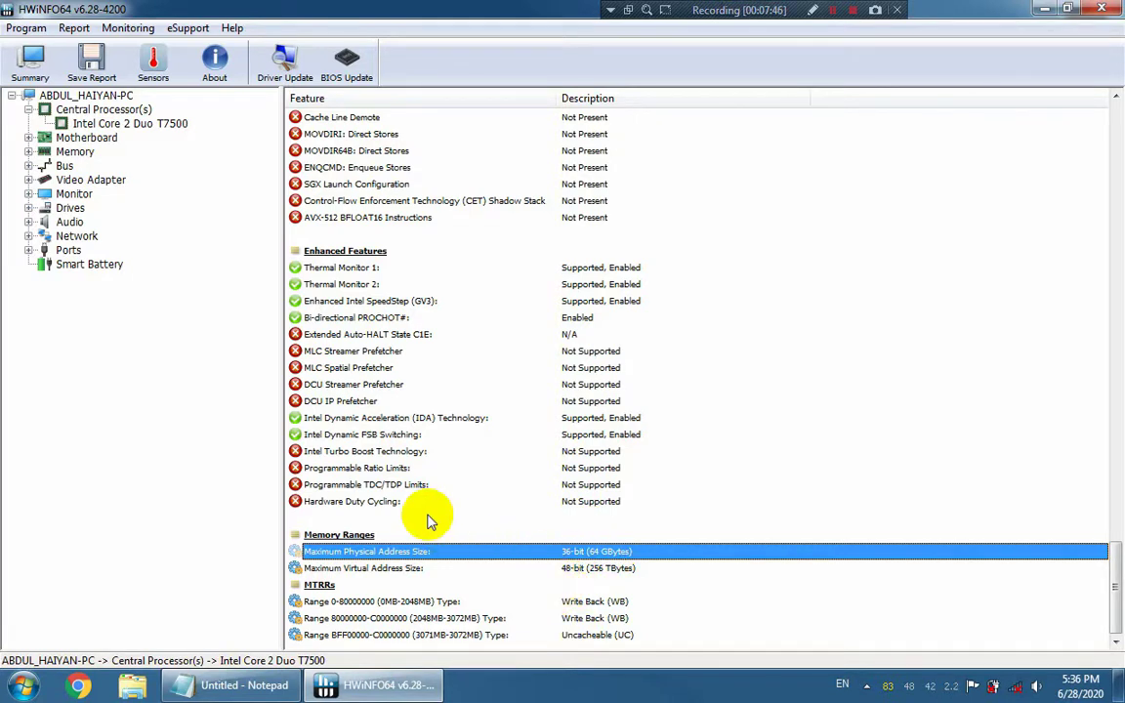
Review the Motherboard details along with its ACPI Devices list and SMBIOS DMI entry
double_click(61, 124)
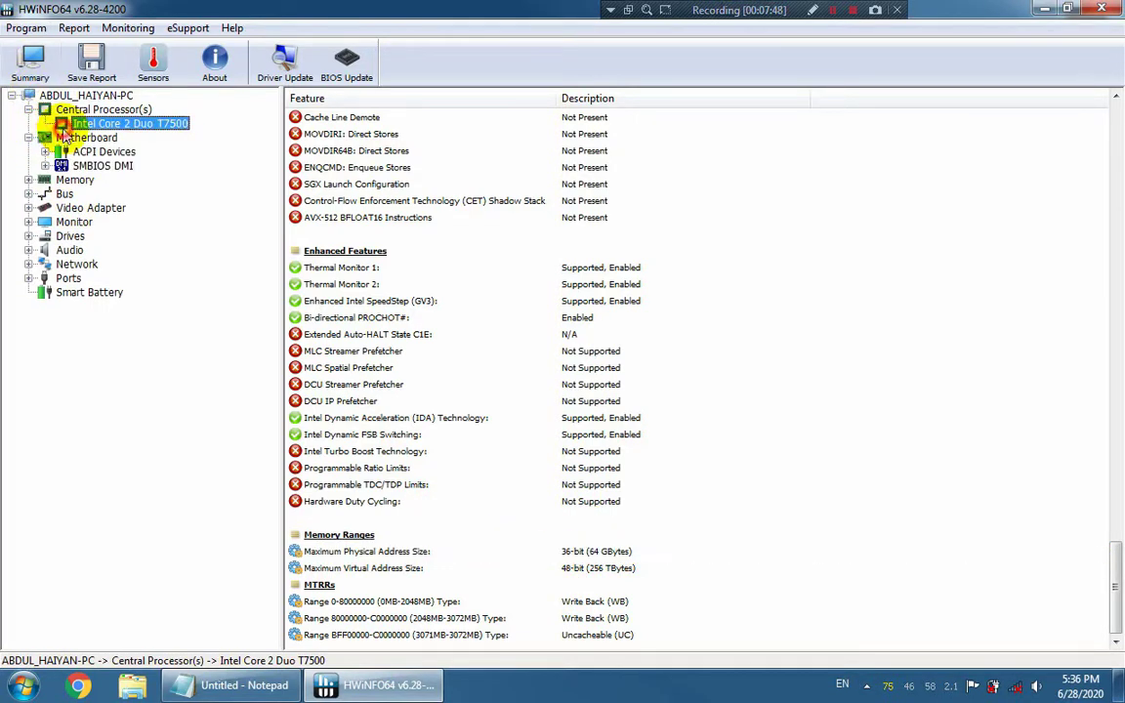
left_click(64, 137)
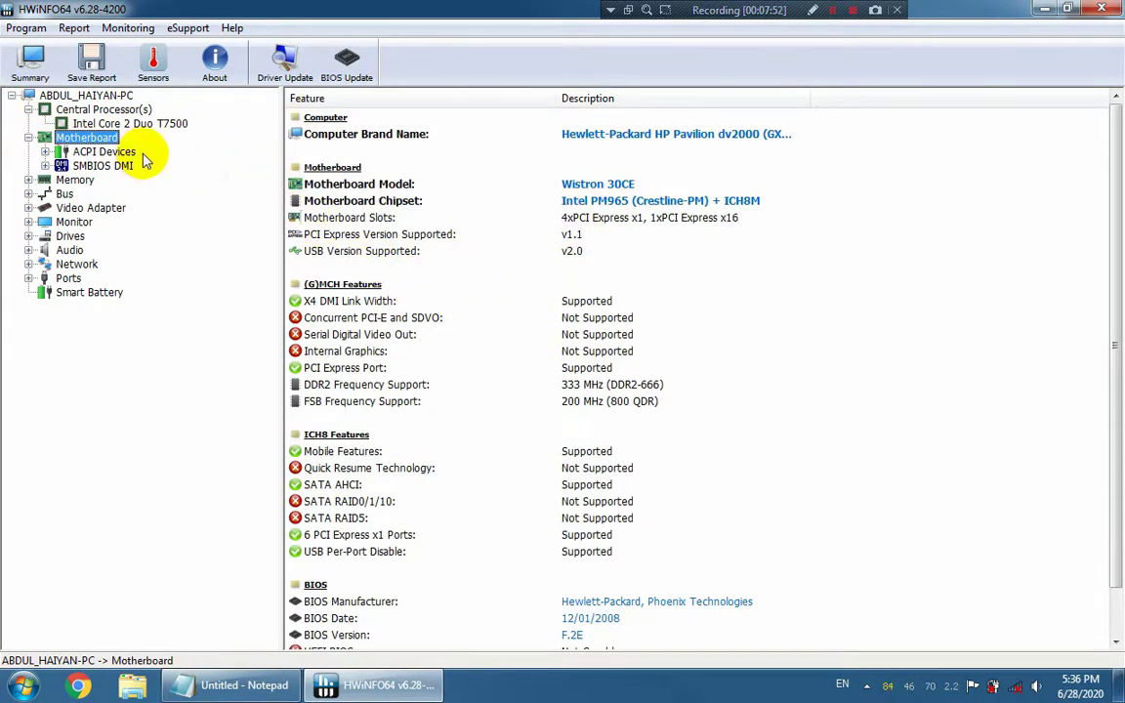
left_click(105, 153)
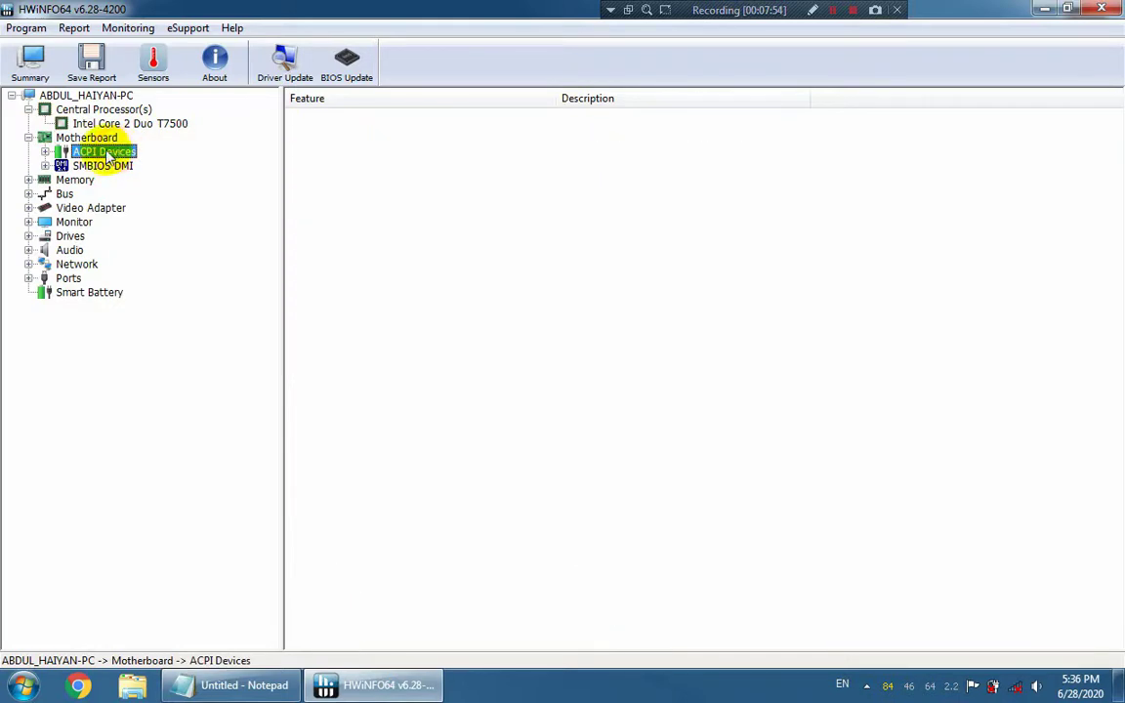
left_click(82, 166)
left_click(45, 152)
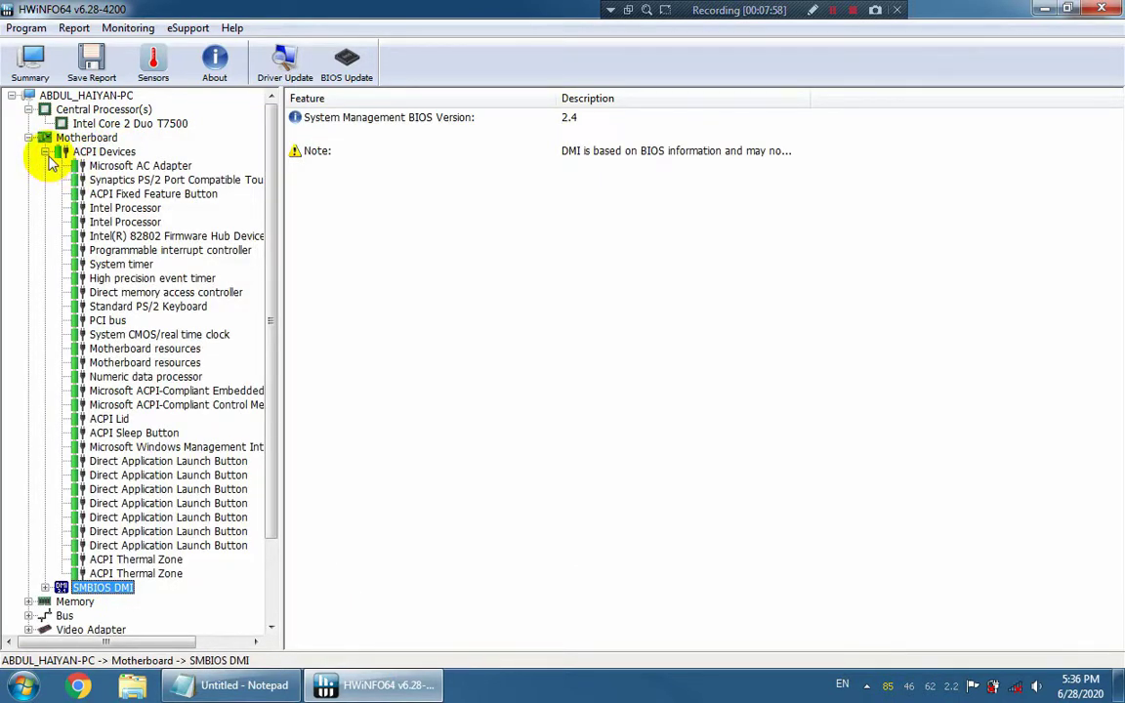
left_click(45, 153)
Review the Memory details, checking the total size, current memory clock and read/write delay timings
left_click(28, 180)
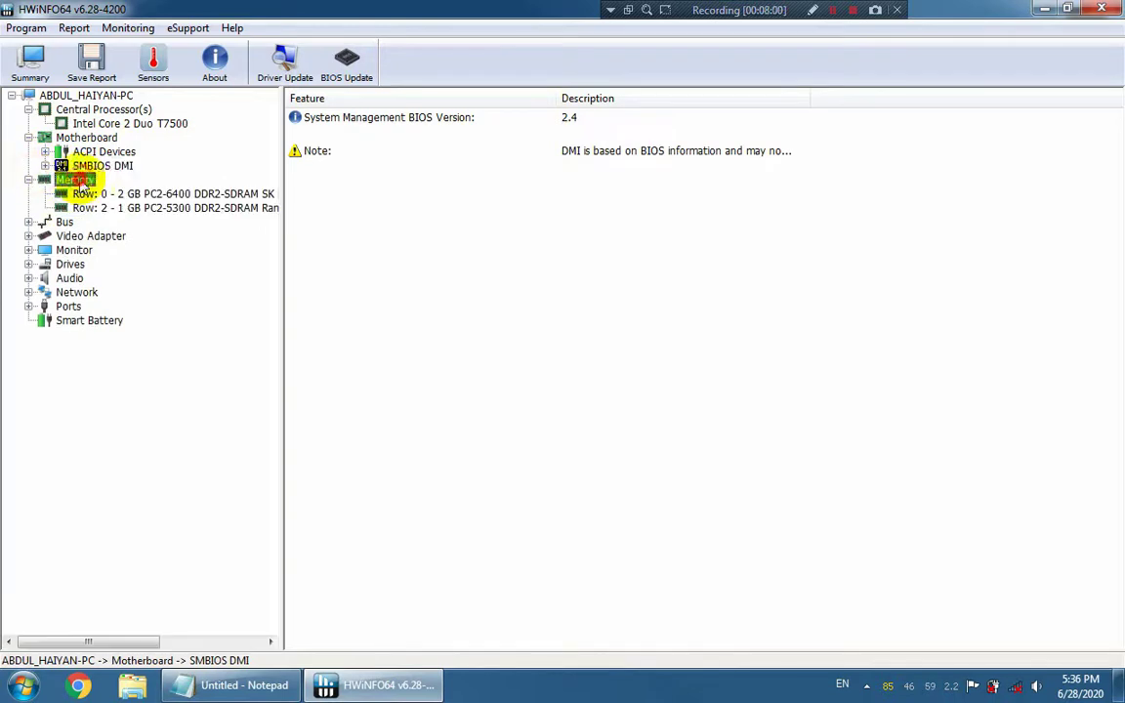
left_click(78, 180)
left_click(580, 134)
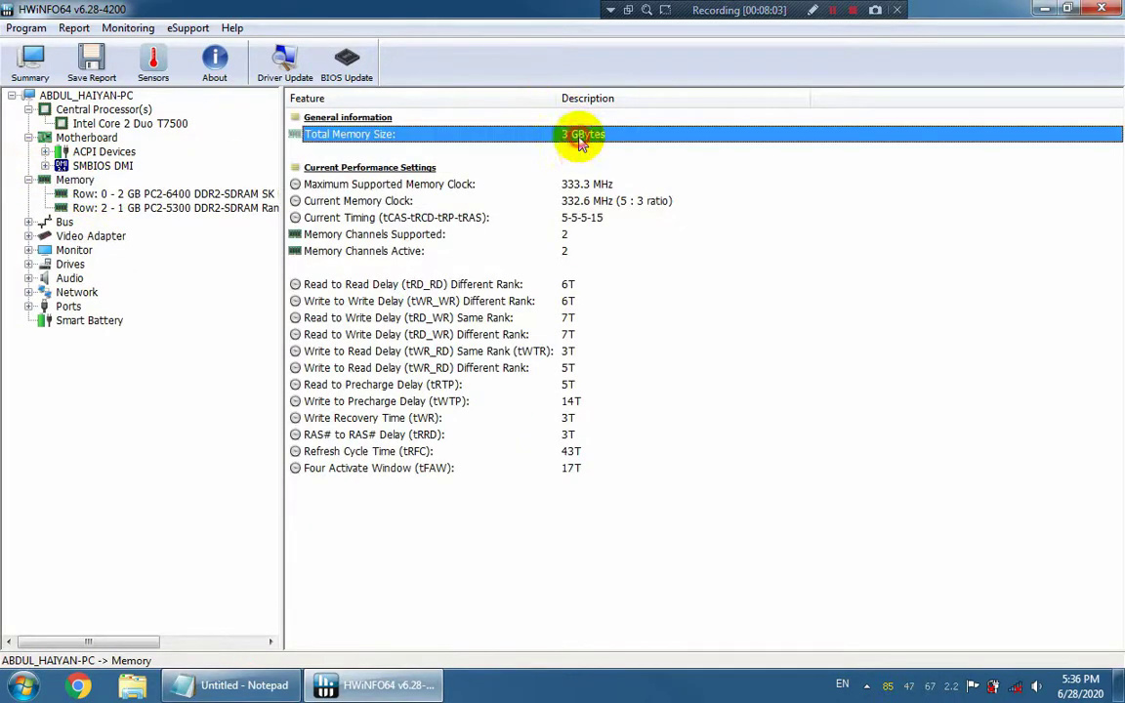
left_click(607, 202)
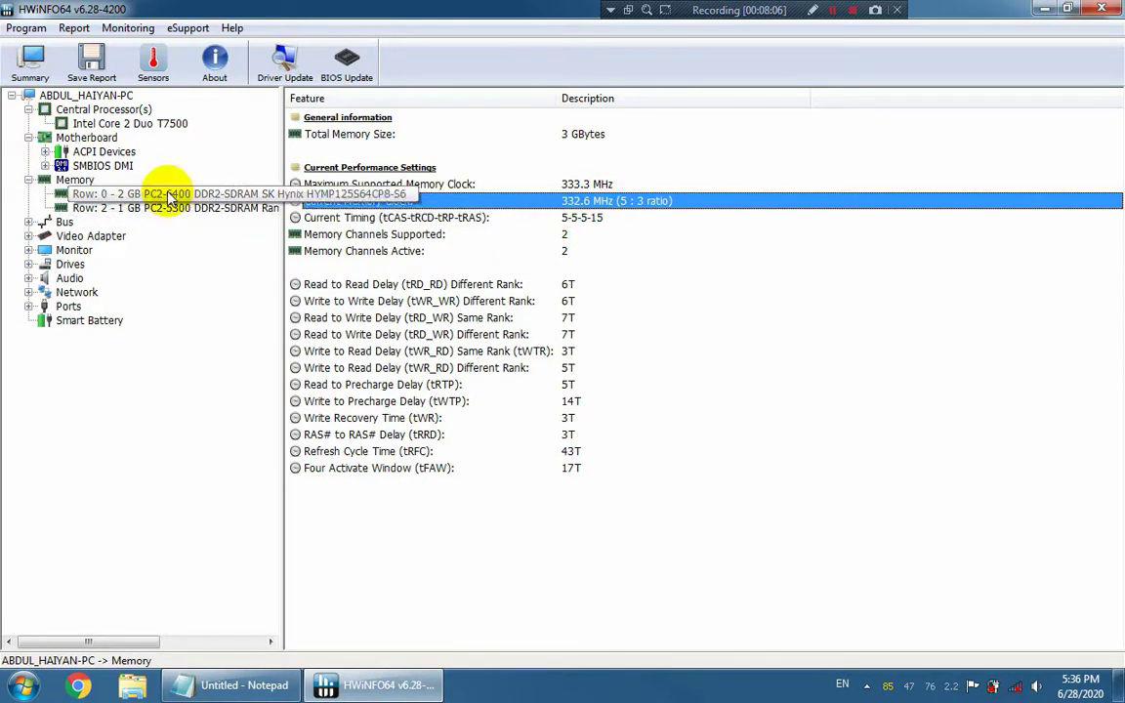
left_click(572, 318)
left_click(576, 302)
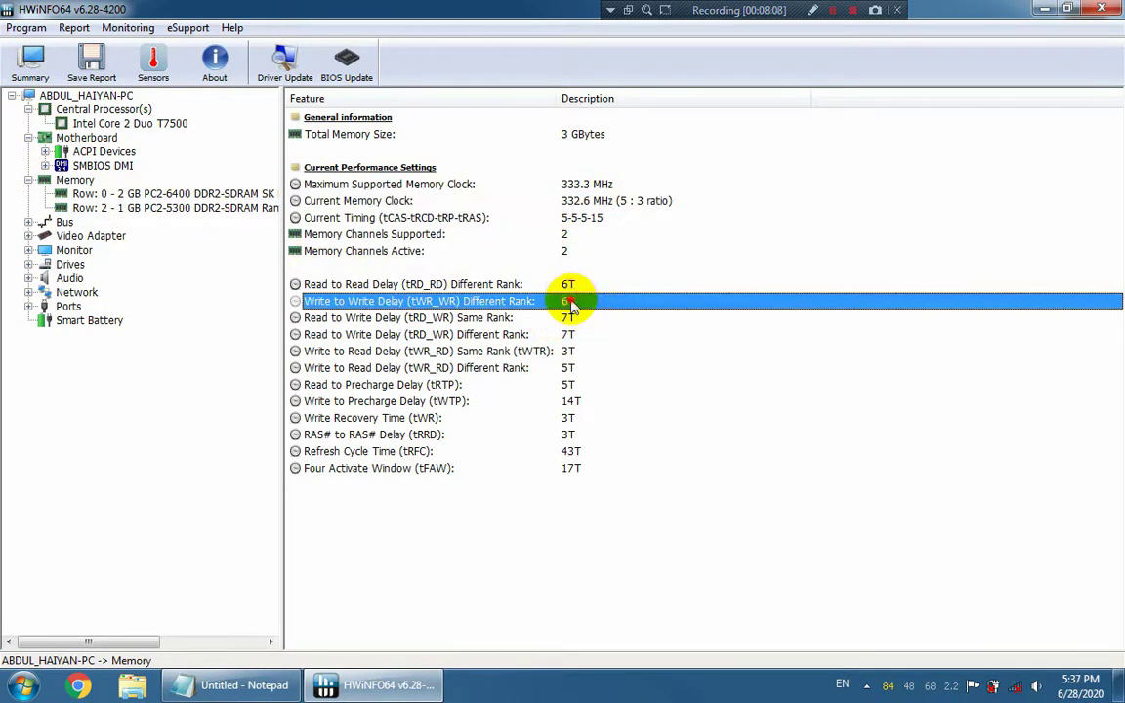
Review the 1 GB PC2-5300 DDR2-SDRAM memory module's general information, characteristics and supported timings
left_click(80, 209)
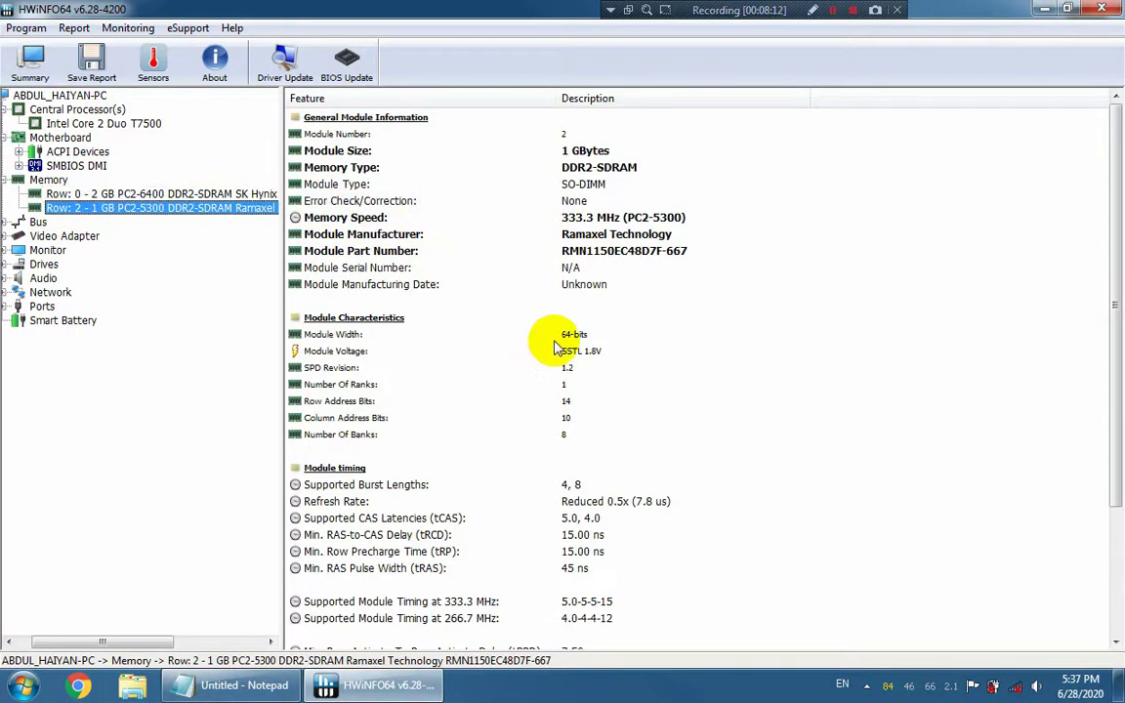
left_click(603, 368)
scroll(566, 369, "down", 3)
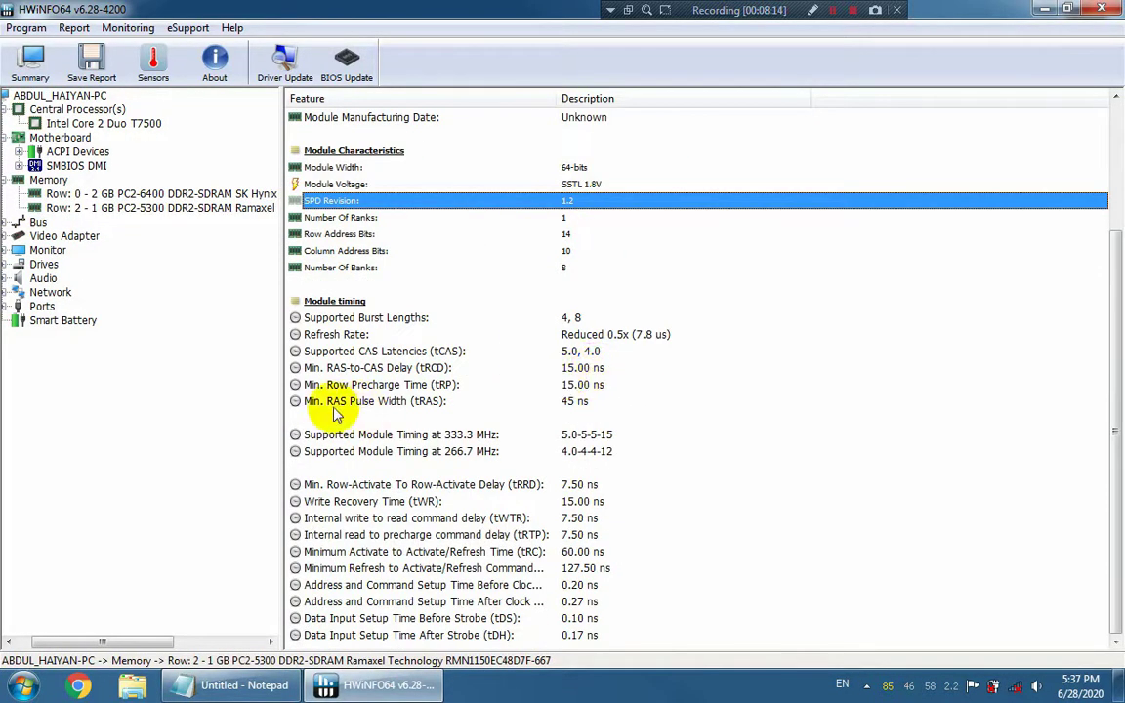
scroll(101, 234, "up", 3)
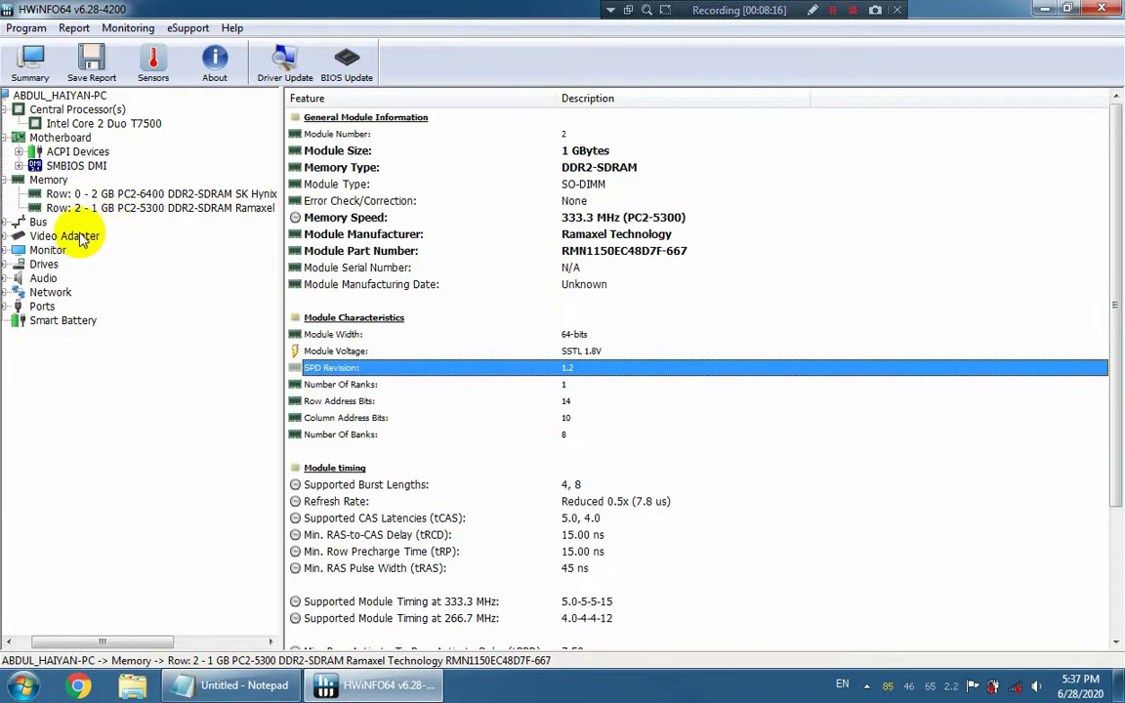
Expand the Bus category and PCI Bus #0 to inspect the chipset, USB, PCI Express and storage controllers
left_click(63, 222)
left_click(30, 223)
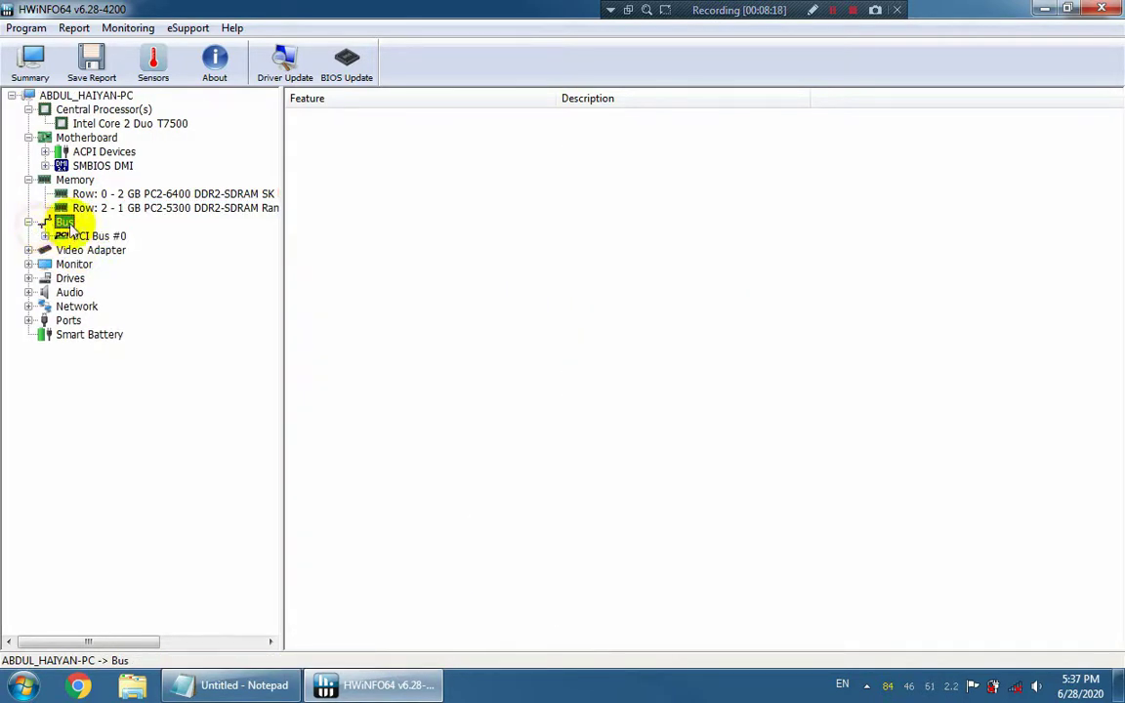
left_click(45, 236)
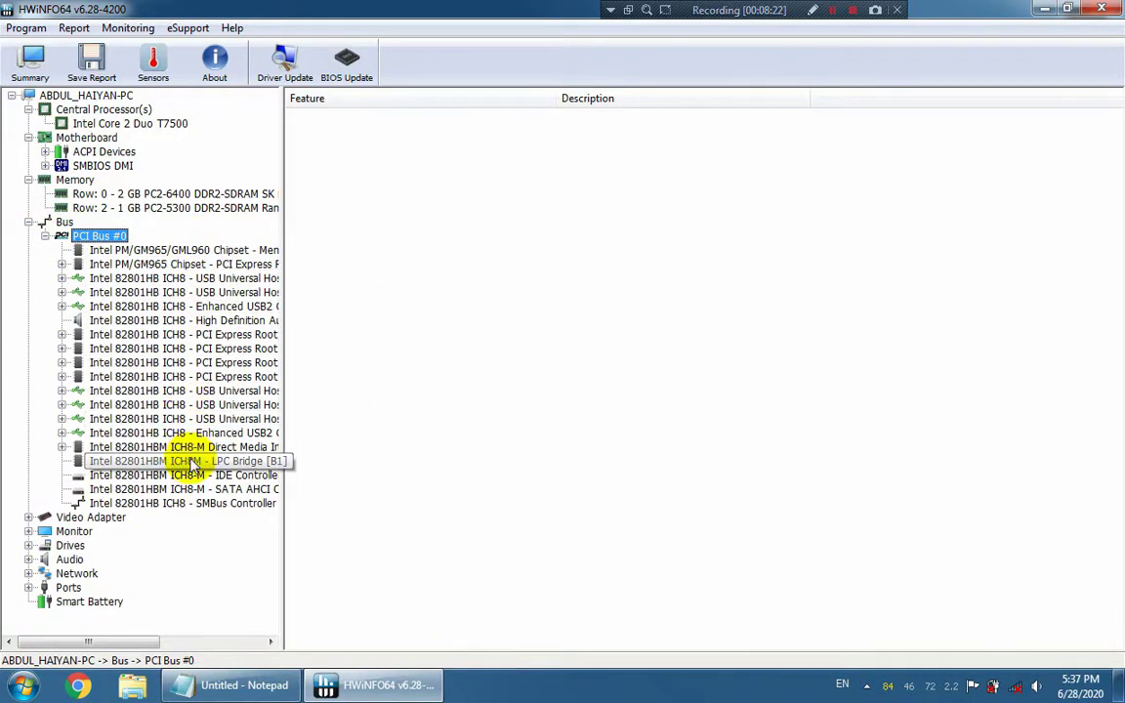
scroll(68, 518, "right", 2)
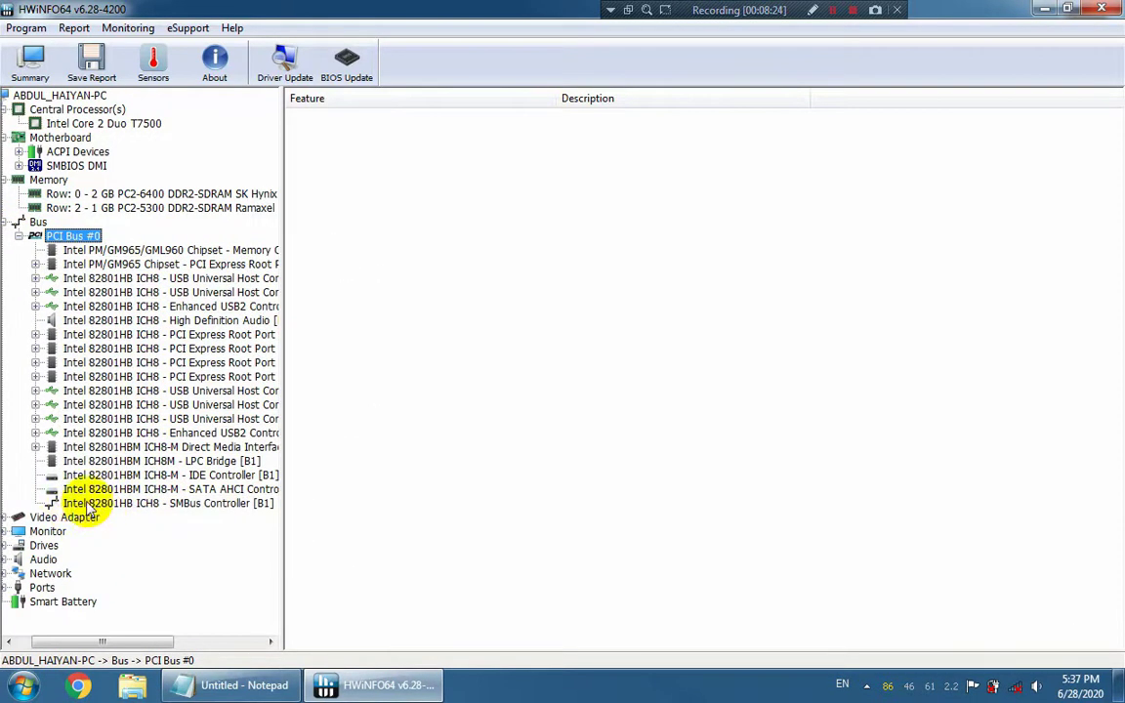
Review the NVIDIA GeForce 8400M GS video adapter's memory, bus, clock speeds and driver information
left_click(8, 517)
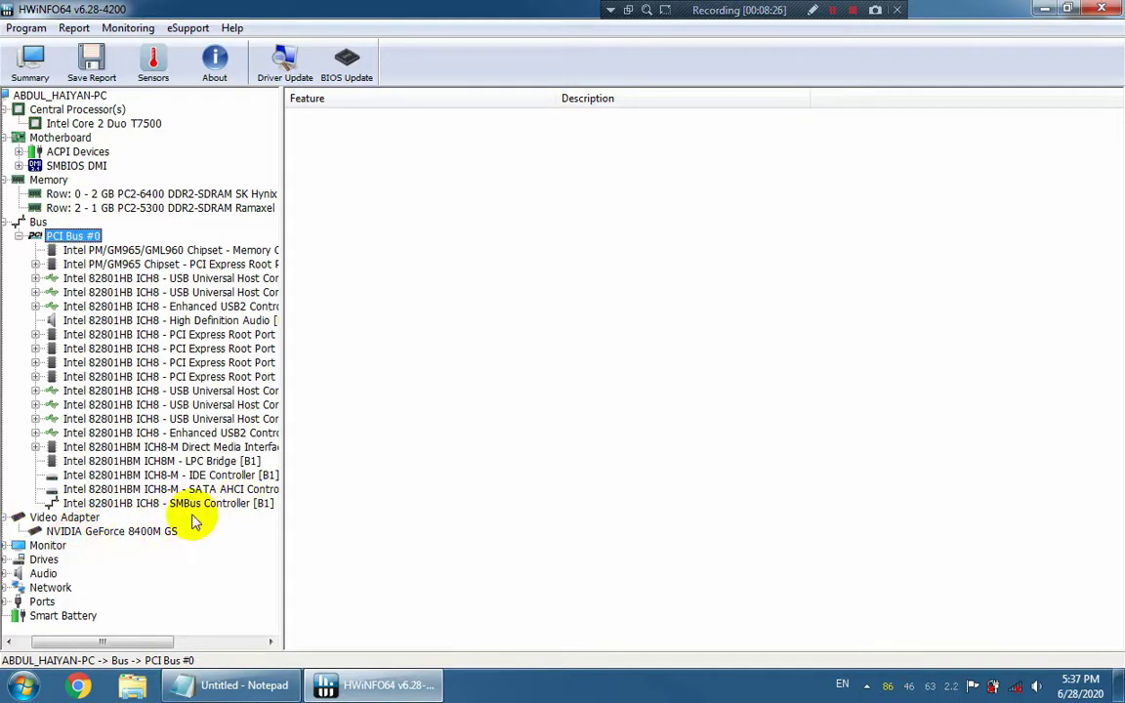
left_click(137, 534)
left_click(527, 167)
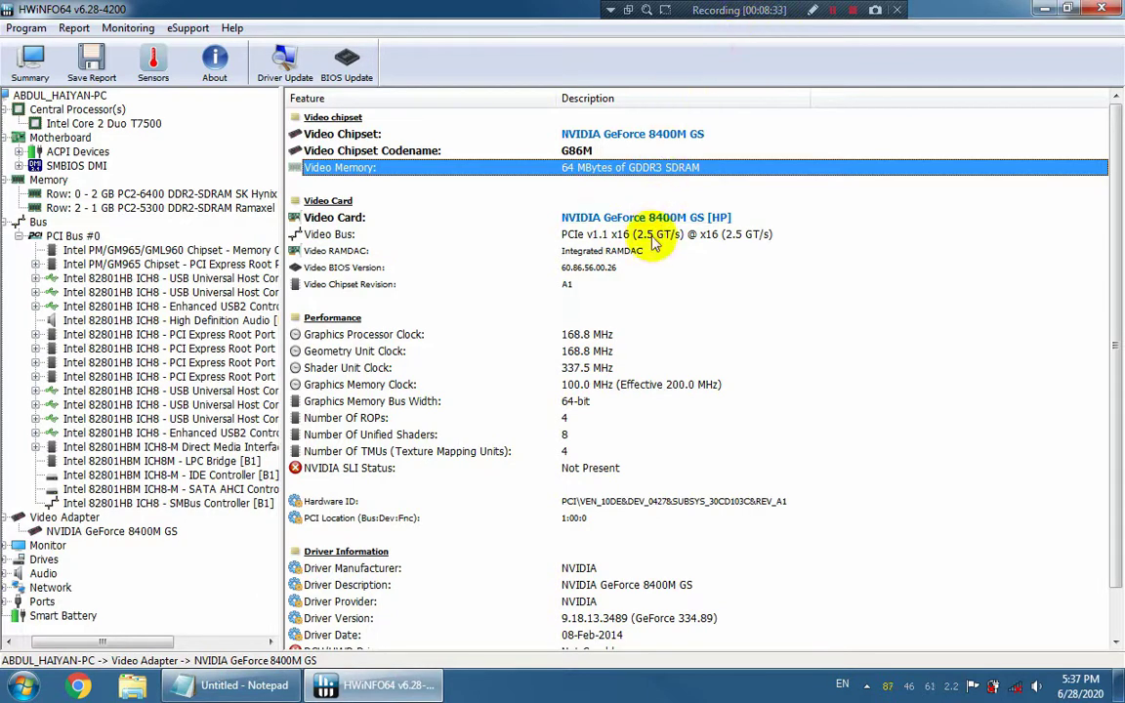
scroll(625, 425, "down", 1)
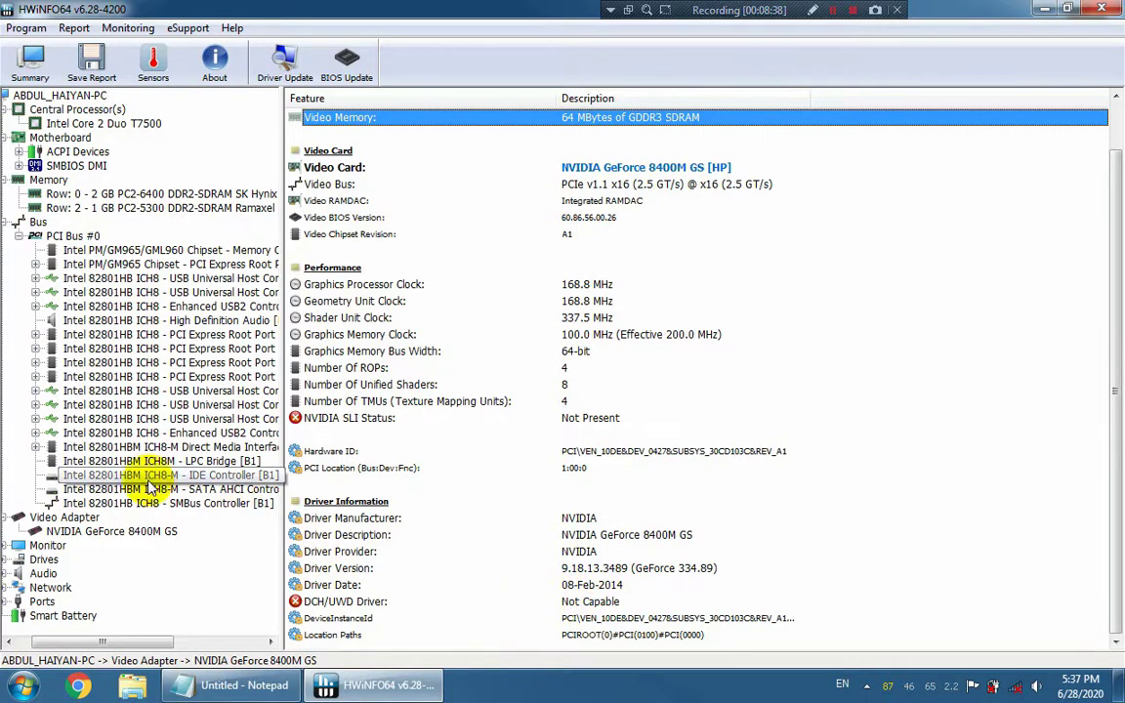
scroll(147, 485, "up", 1)
left_click(129, 530)
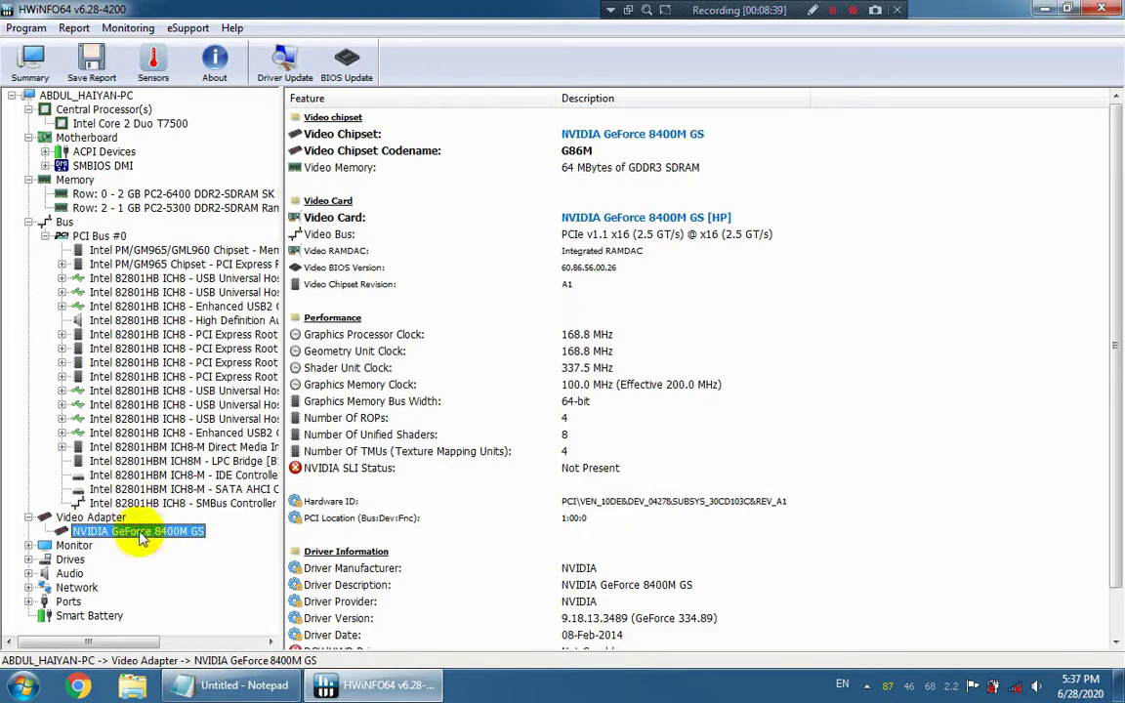
Review the LG Philips monitor's details, checking its serial number and date of manufacture
left_click(29, 545)
left_click(93, 559)
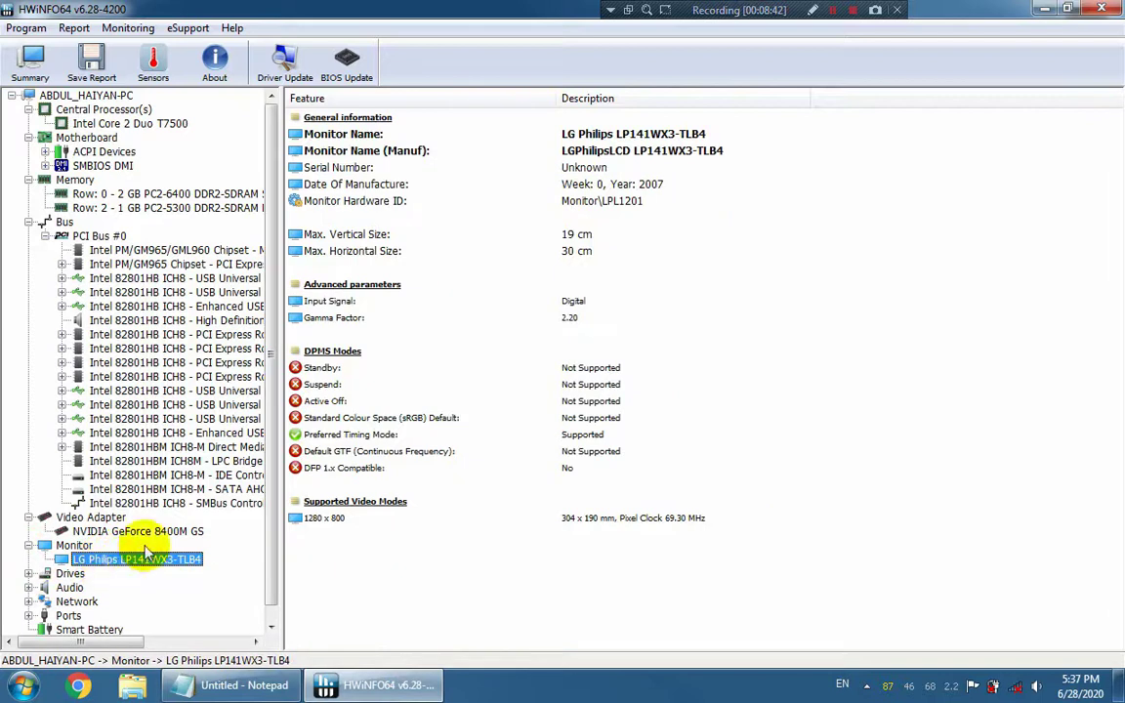
left_click(620, 167)
left_click(634, 184)
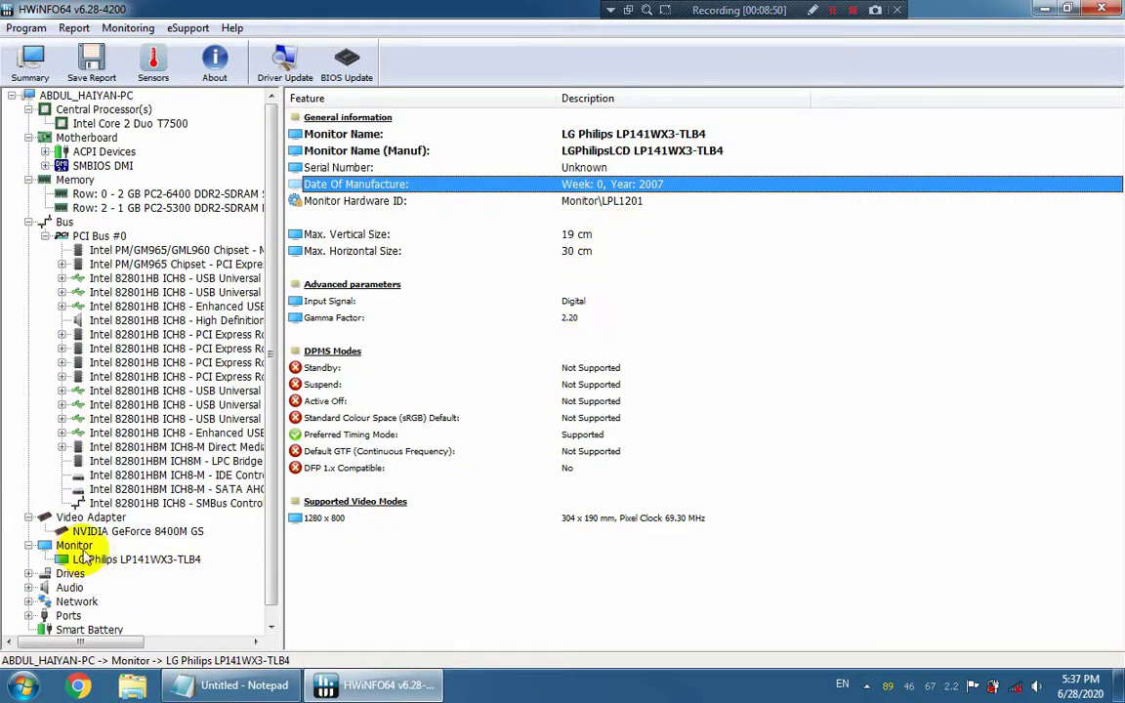
Expand the Drives, Audio and Network categories to look over the devices listed under each
left_click(29, 574)
left_click(29, 601)
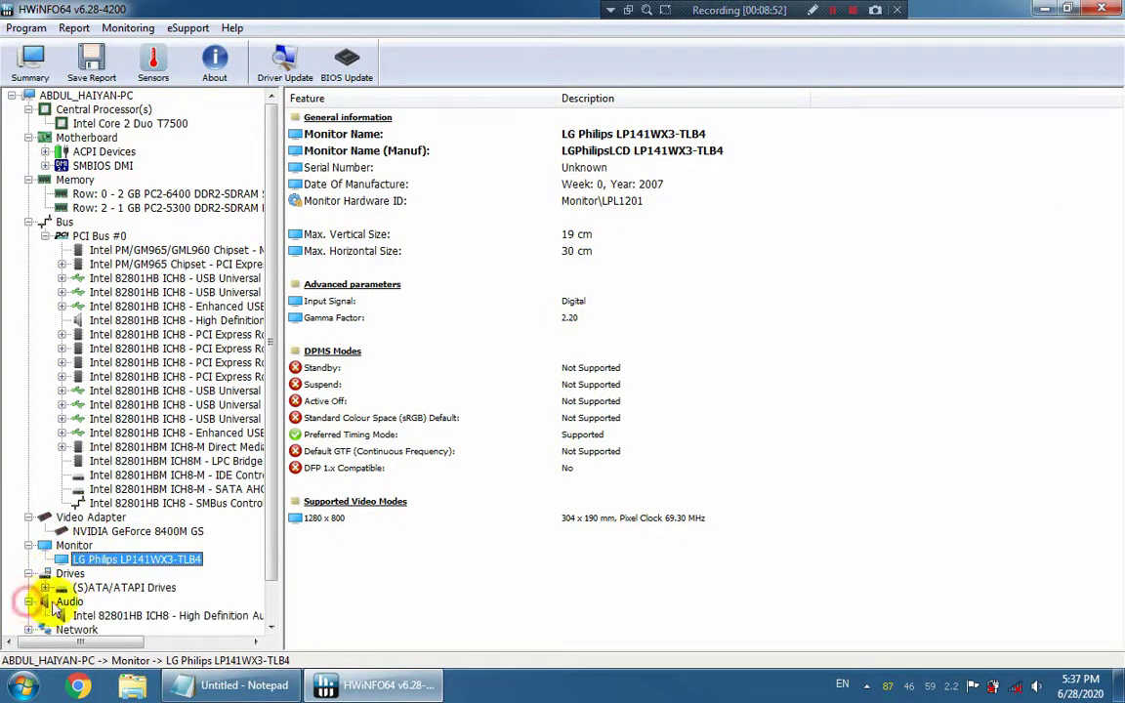
scroll(88, 597, "down", 1)
left_click(30, 589)
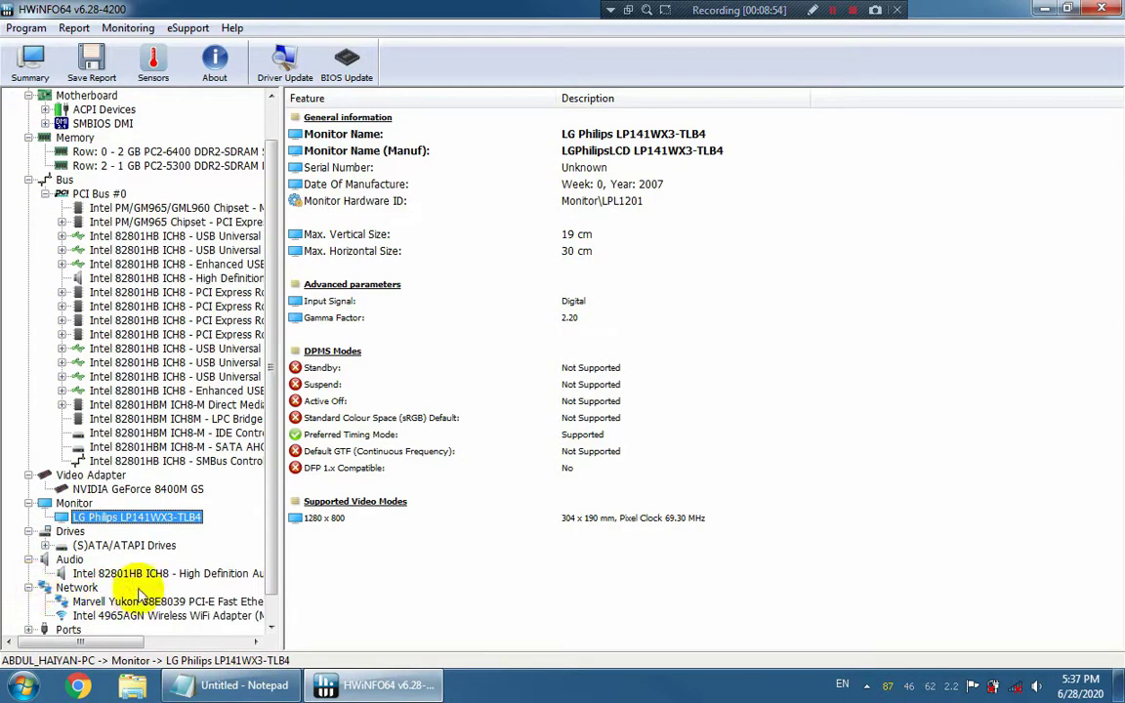
scroll(161, 590, "down", 1)
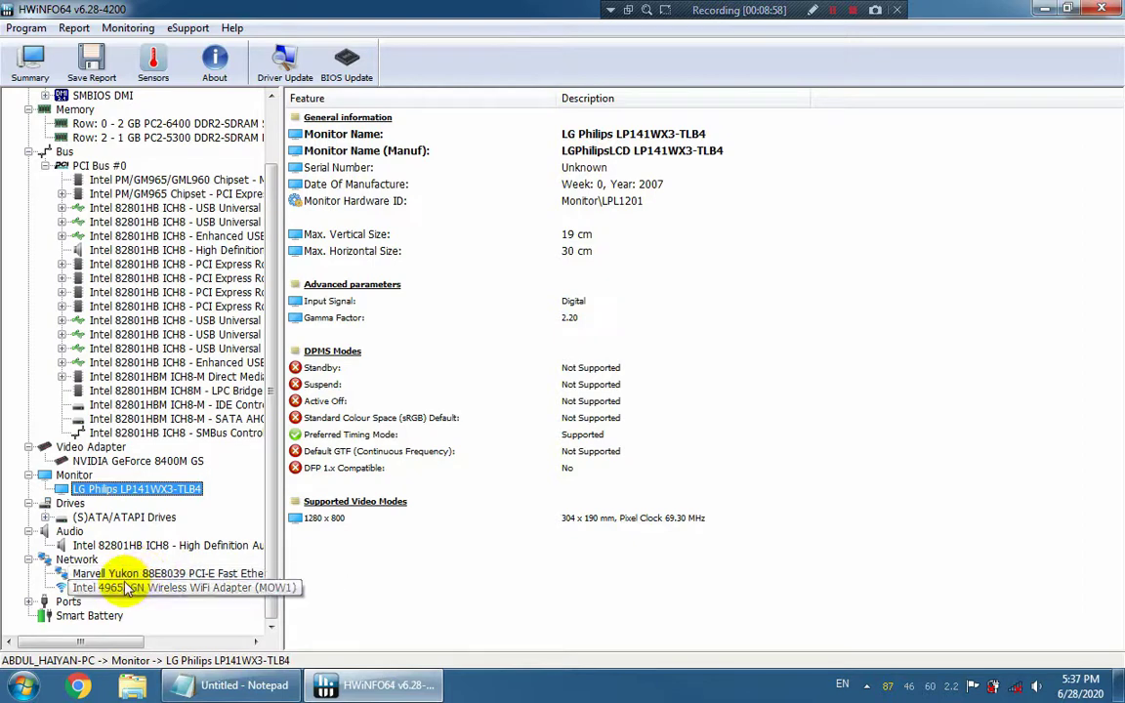
Expand the Ports category, check Serial Ports and list the USB host controllers
left_click(29, 601)
left_click(77, 603)
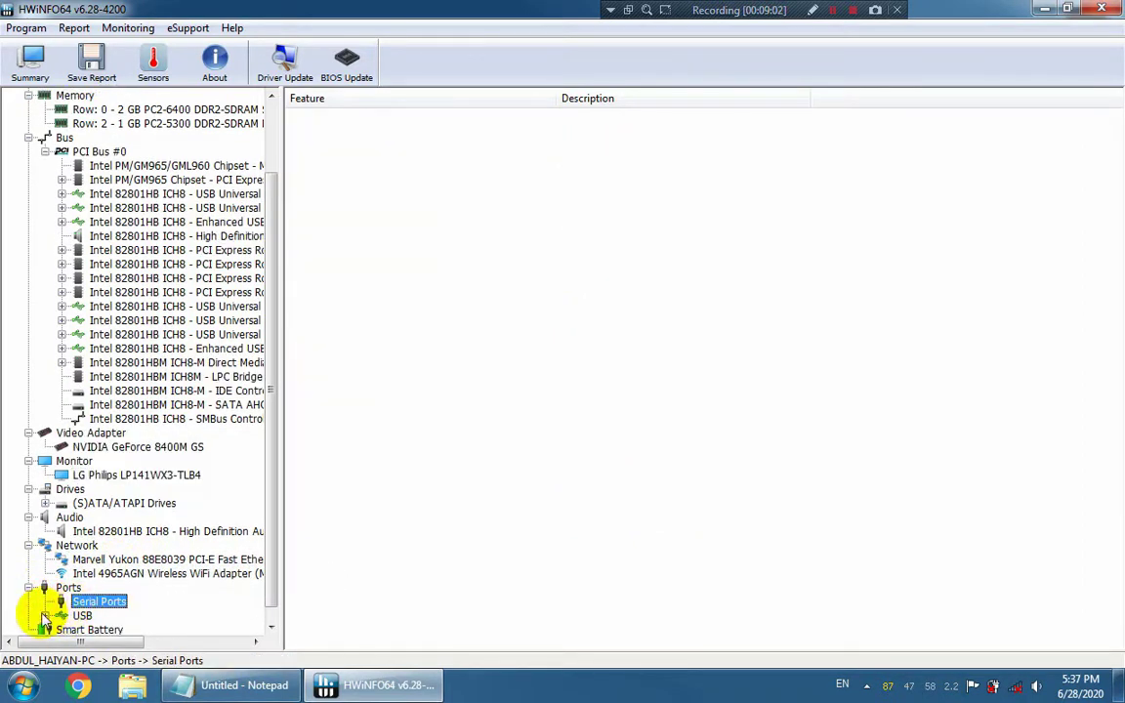
left_click(45, 616)
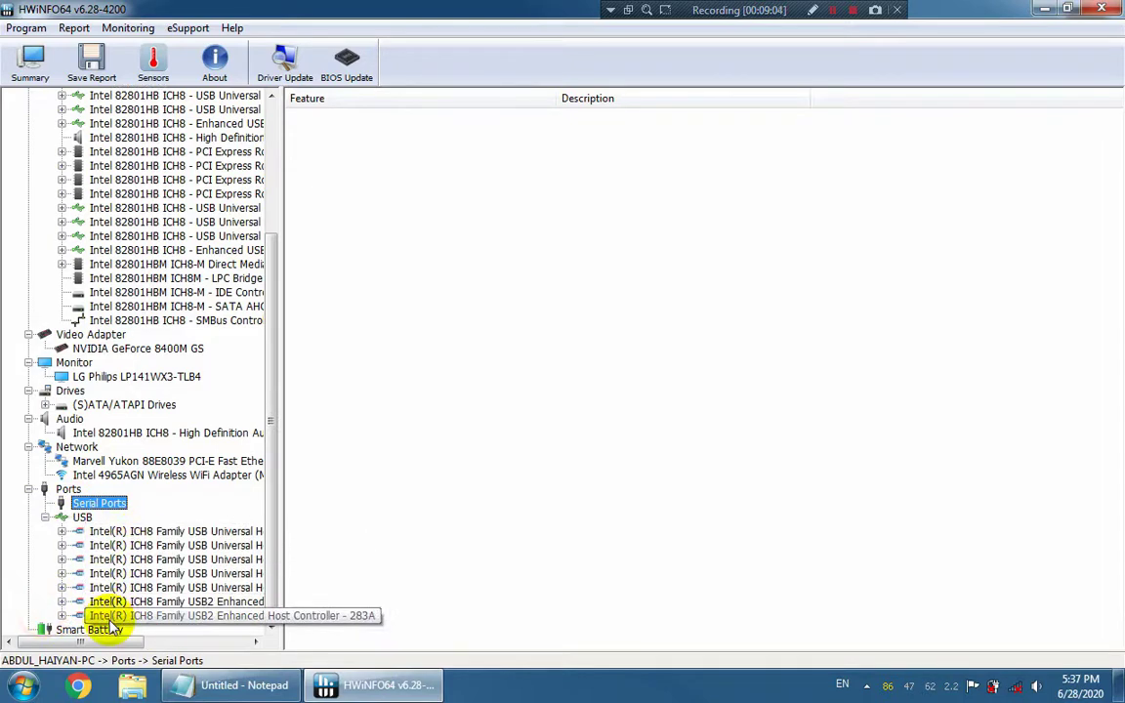
left_click(150, 573)
Check the Smart Battery entry and close the hardware information program
scroll(143, 572, "down", 1)
left_click(98, 617)
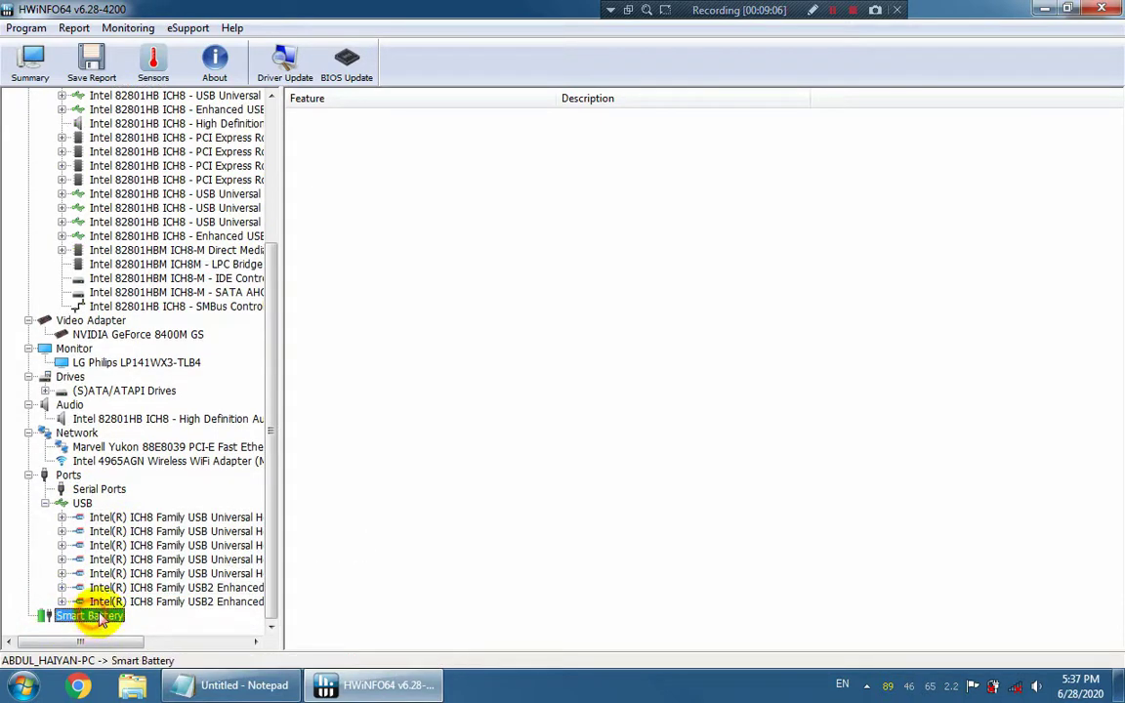
left_click(1103, 10)
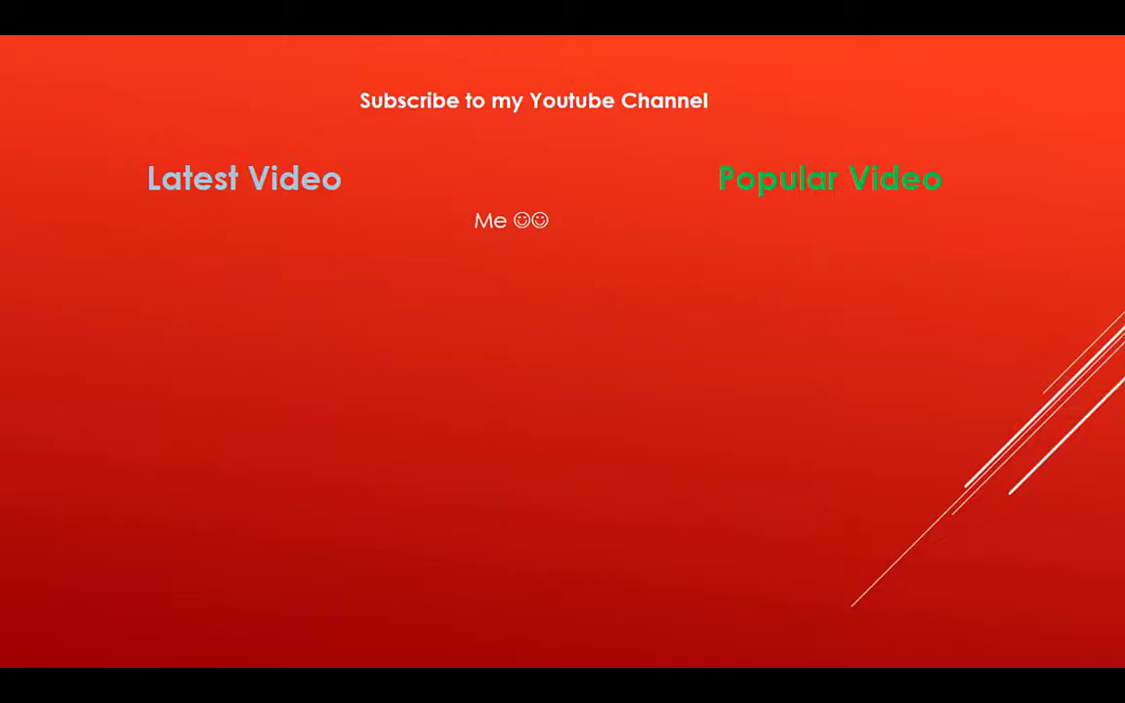